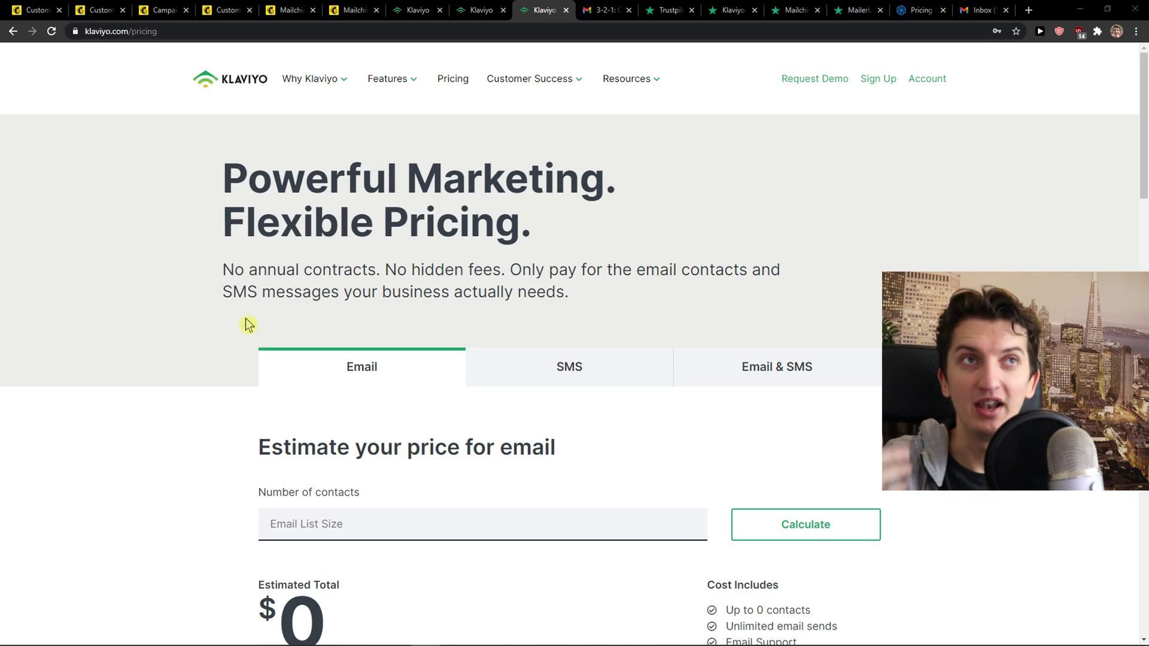
pyautogui.scroll(-2, 113, 317)
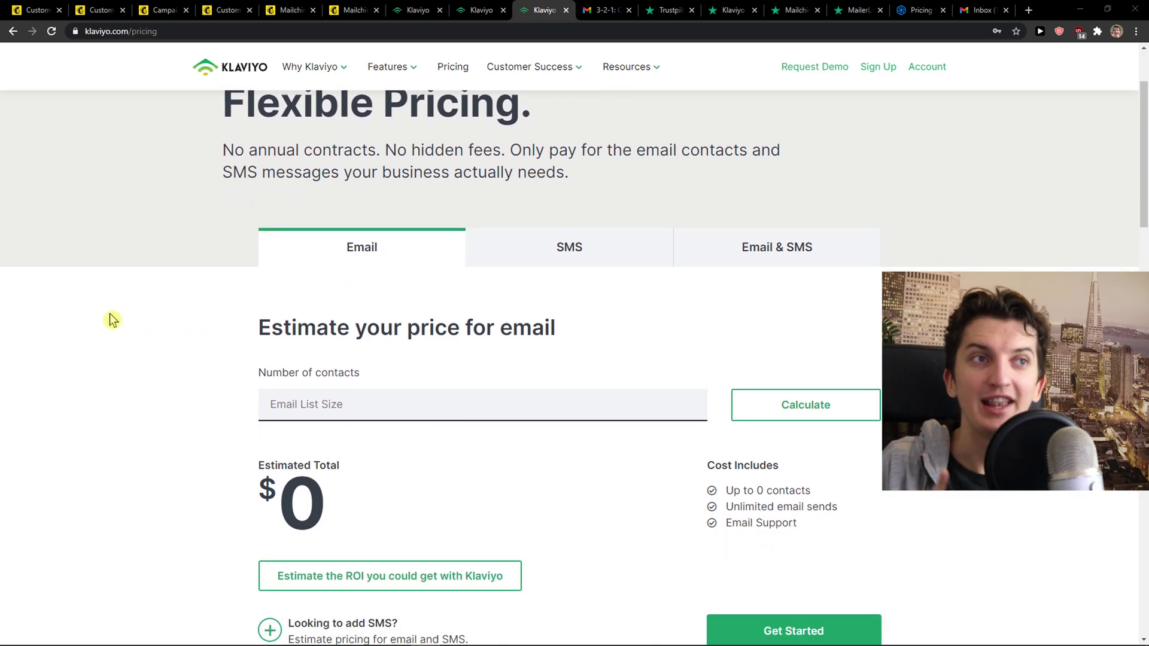
pyautogui.scroll(2, 112, 320)
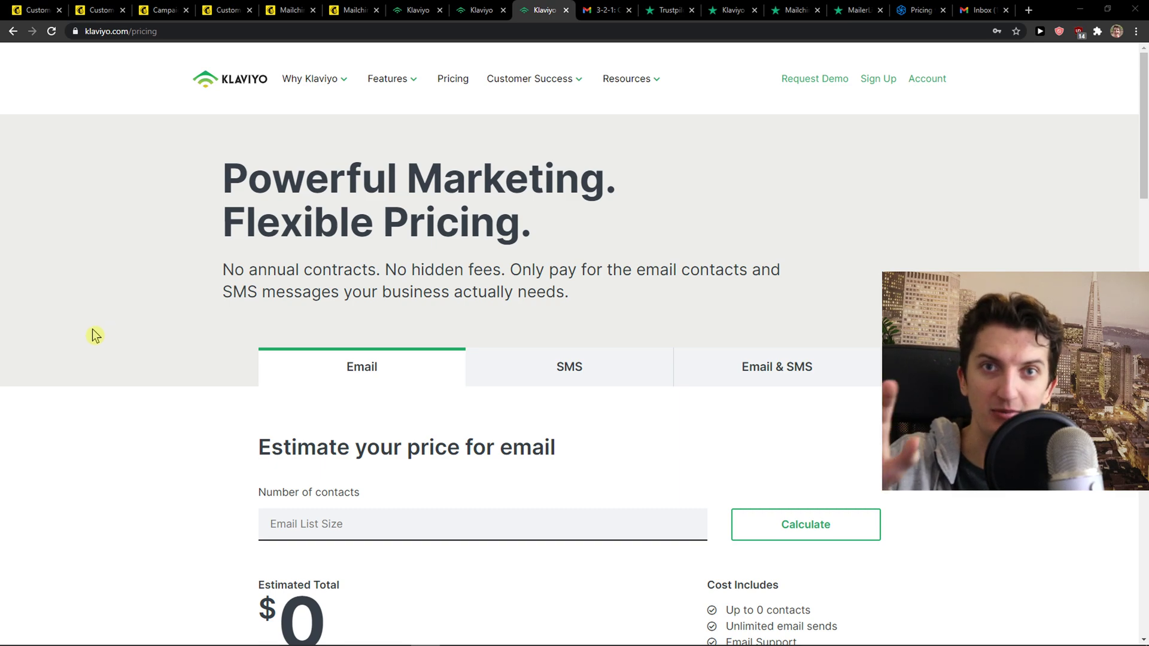
pyautogui.scroll(-1, 81, 336)
pyautogui.scroll(-2, 85, 336)
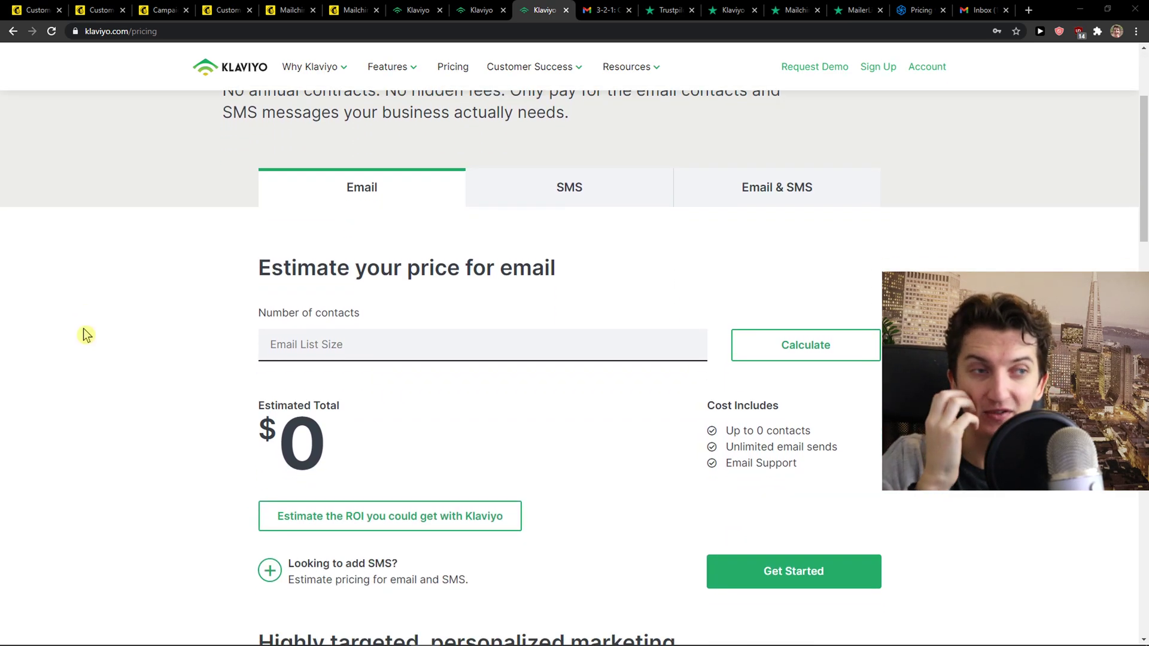
pyautogui.click(304, 342)
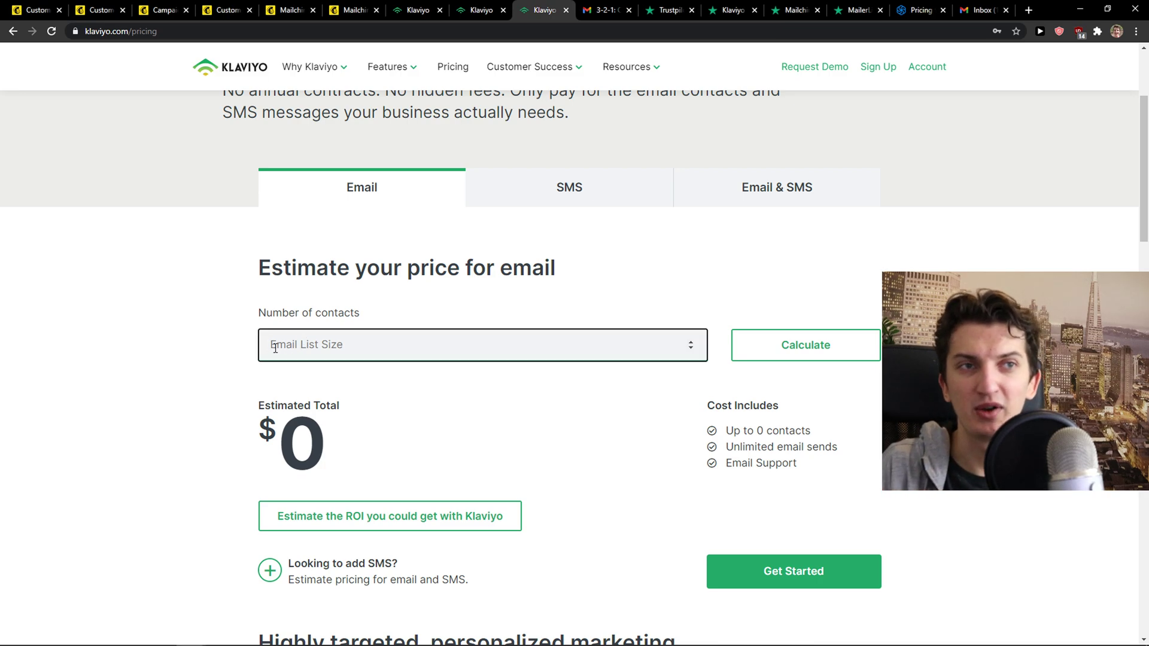
pyautogui.write('5000')
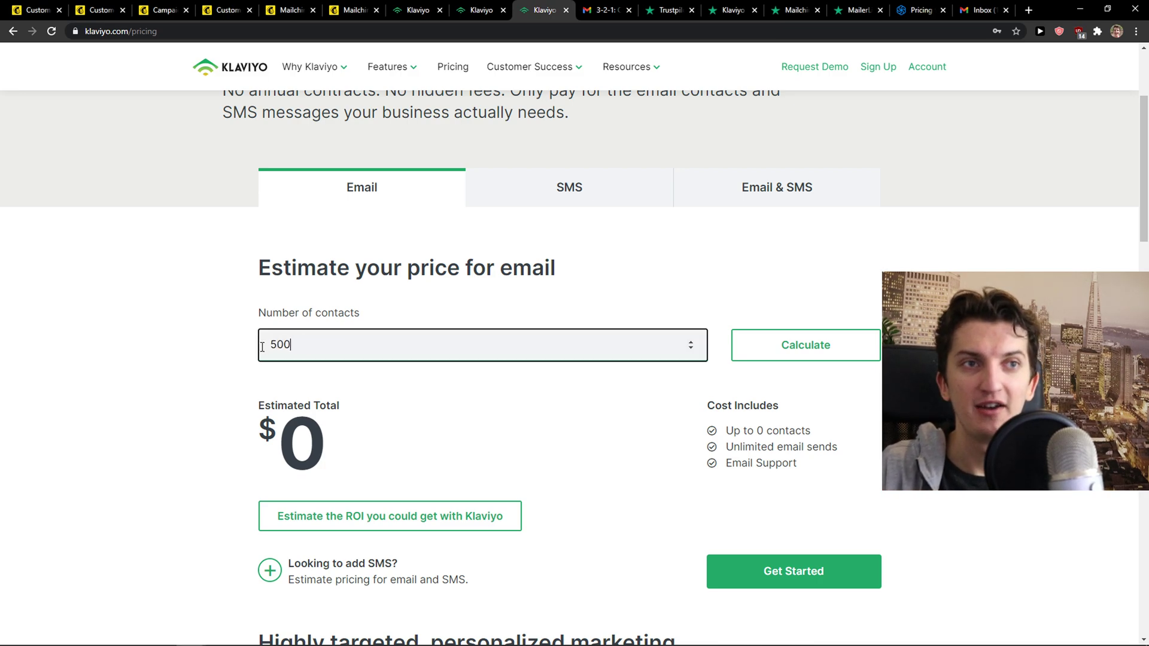
pyautogui.click(828, 329)
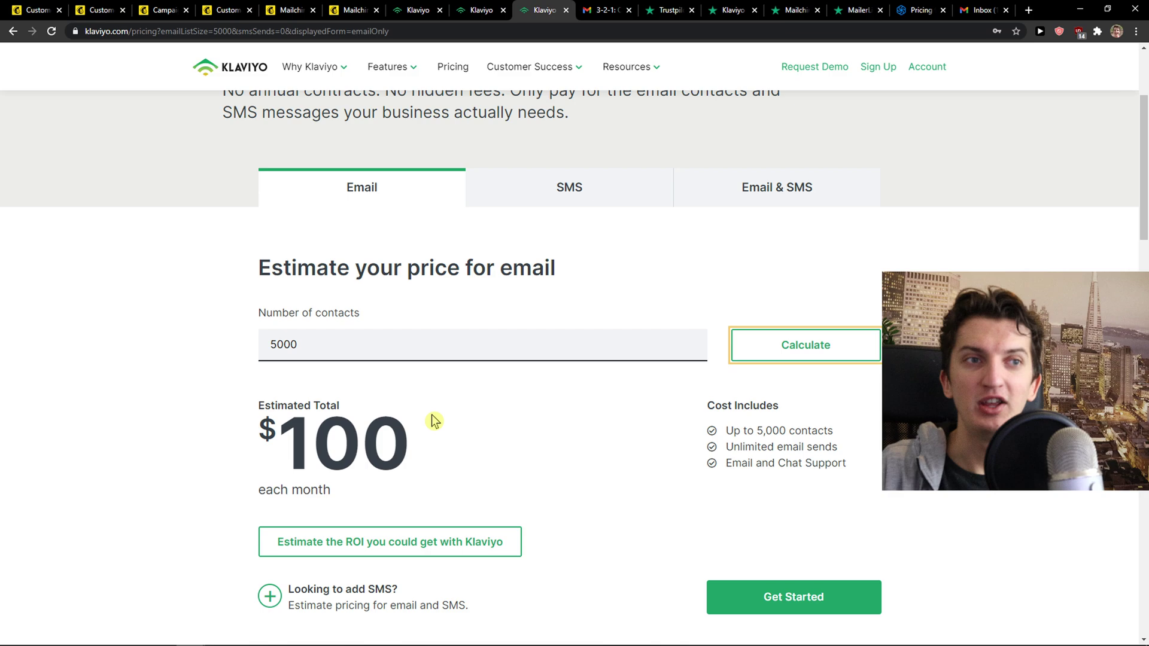
# - Check Mailchimp's pricing calculator against Klaviyo's $100 estimate for 5,000 contacts
pyautogui.hotkey('ctrl', '5')
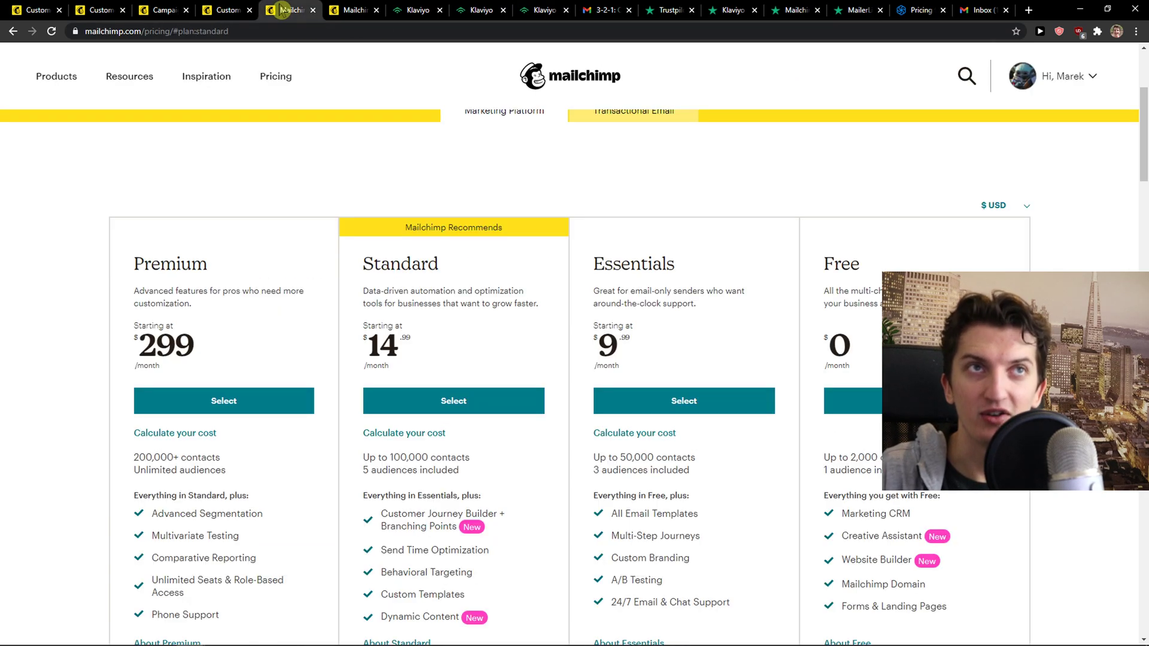
pyautogui.scroll(-8, 251, 303)
pyautogui.click(297, 361)
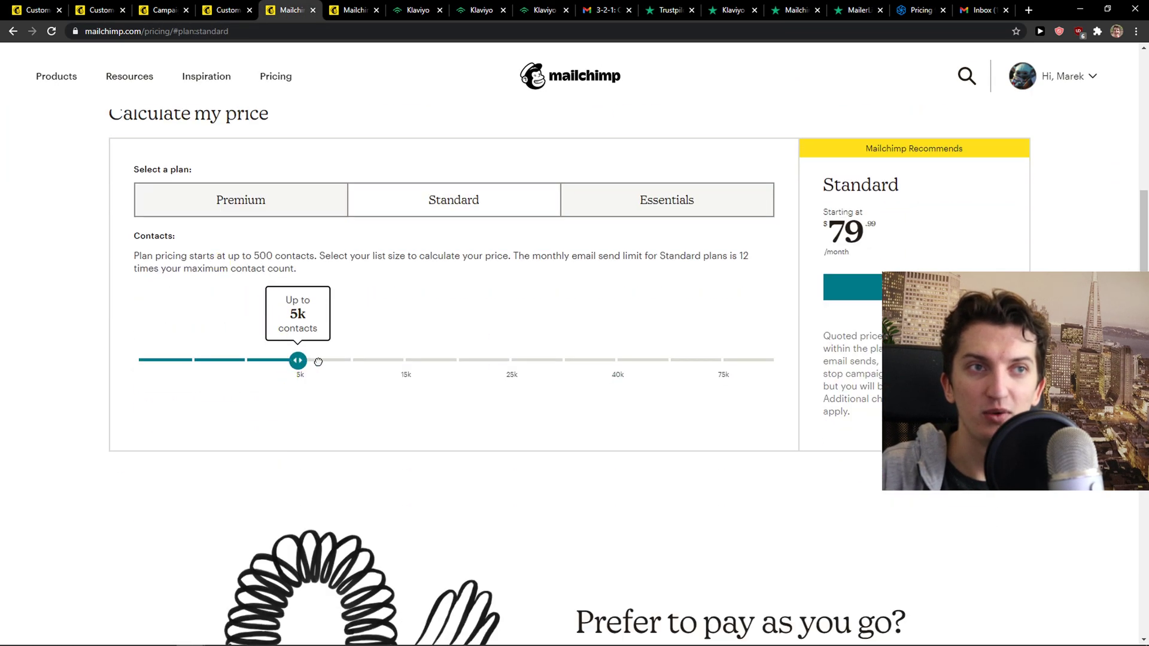
pyautogui.click(419, 9)
pyautogui.click(308, 9)
pyautogui.click(482, 10)
pyautogui.click(419, 10)
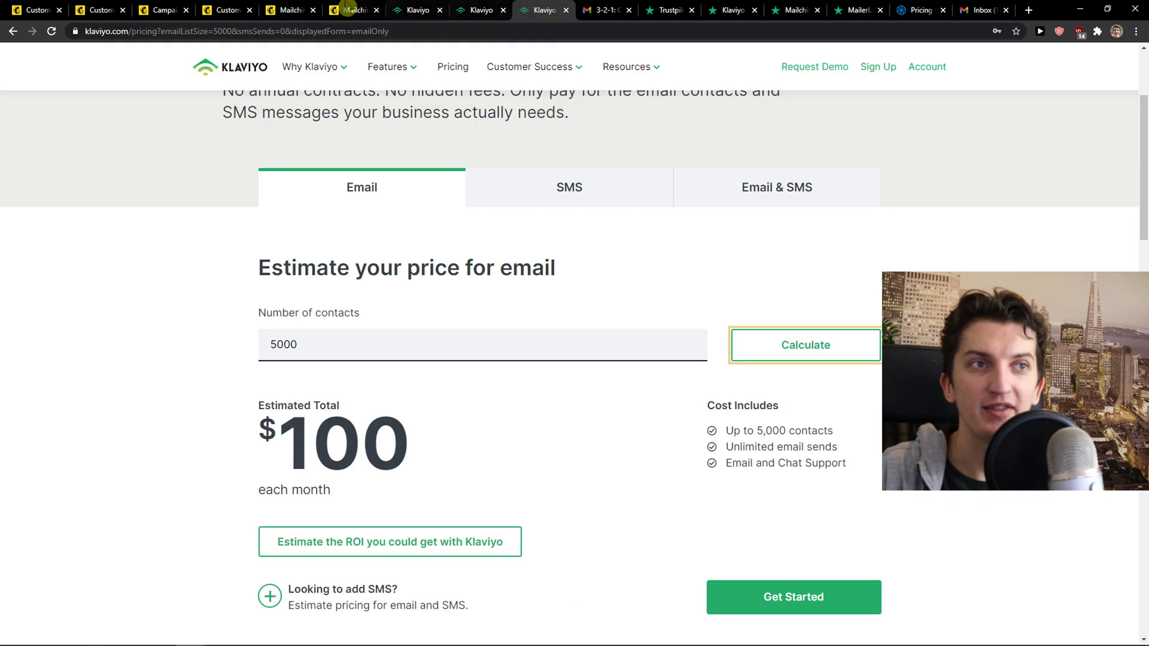
pyautogui.click(299, 10)
# - Show the calculator's Premium price for up to 5k contacts, then return to Standard
pyautogui.scroll(1, 337, 392)
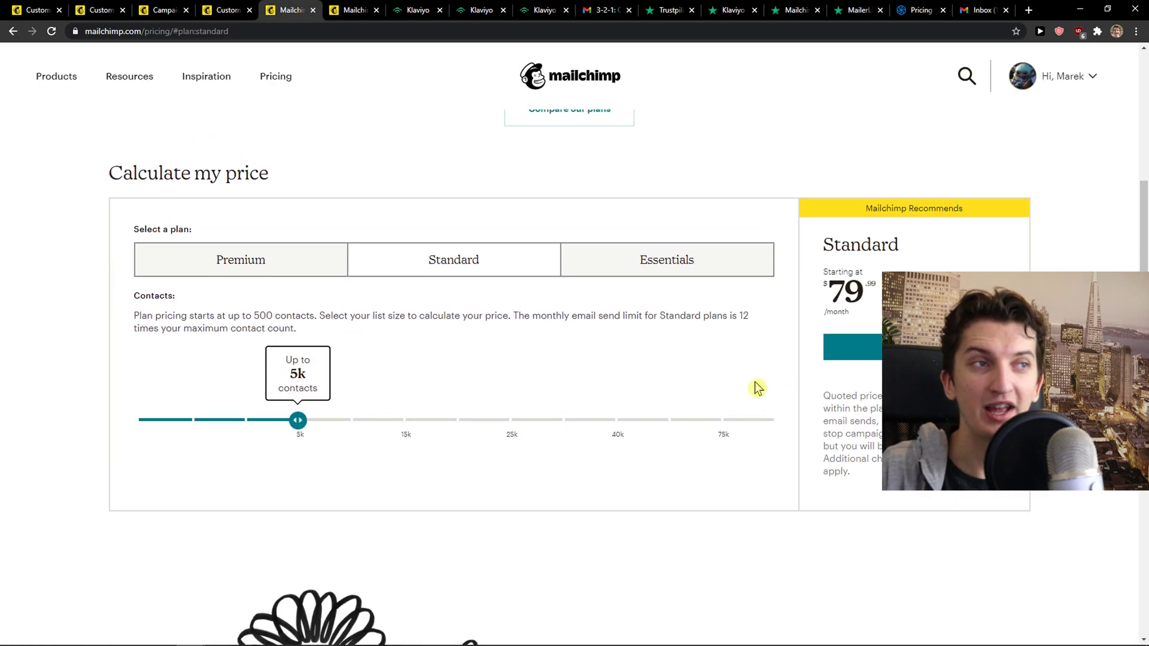
pyautogui.scroll(1, 620, 384)
pyautogui.scroll(7, 620, 384)
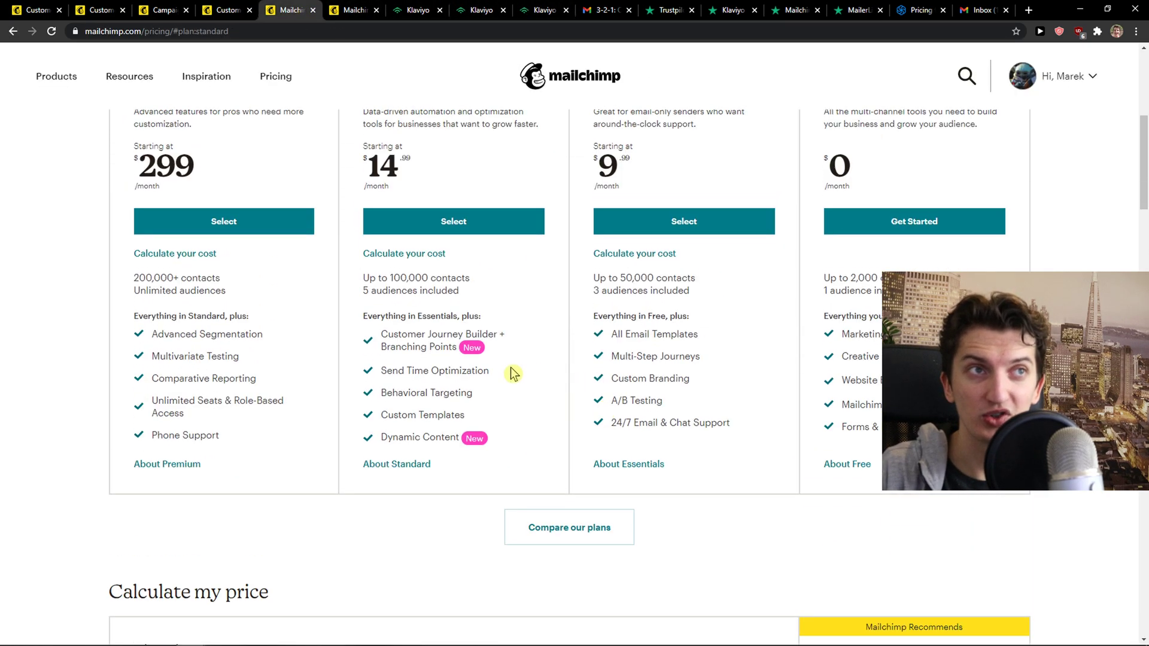
pyautogui.scroll(-4, 311, 413)
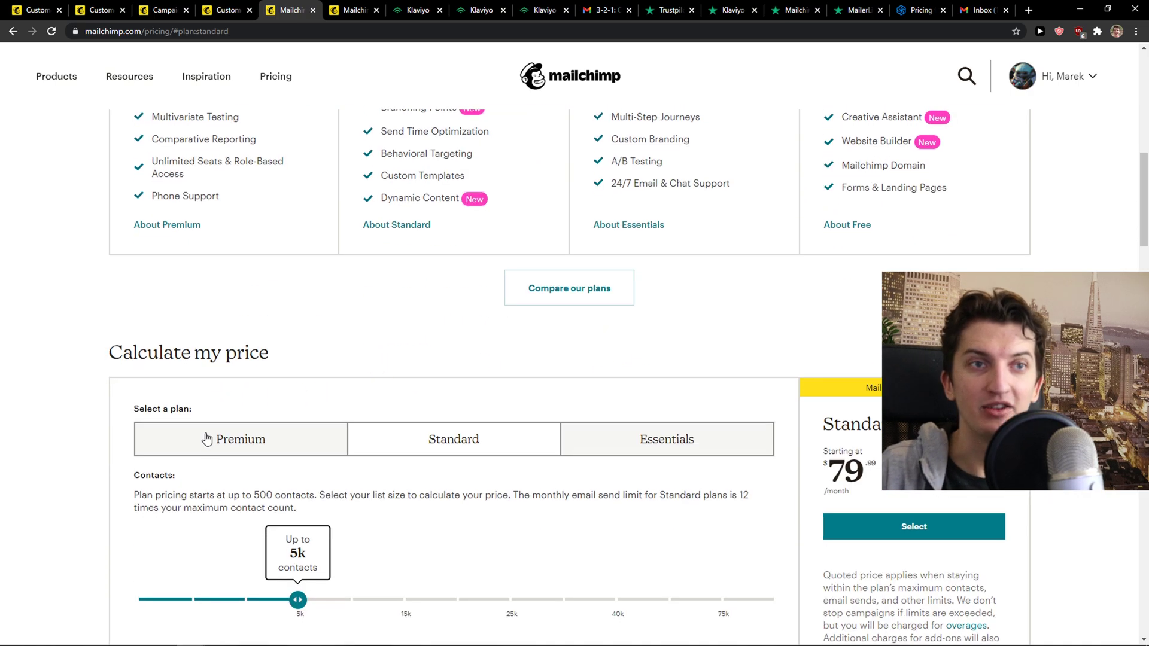
pyautogui.click(210, 436)
pyautogui.scroll(-4, 418, 452)
pyautogui.scroll(1, 502, 257)
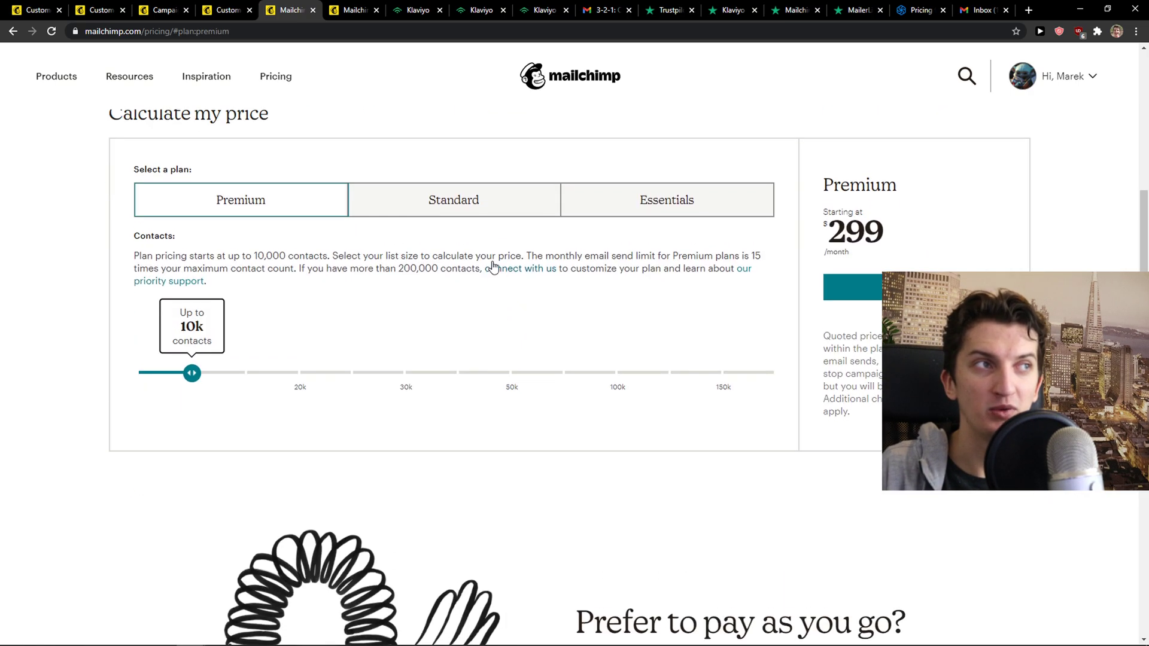
pyautogui.click(470, 206)
# - Return to the plan cards: Premium $299, Standard $14.99, Essentials $9.99, Free $0
pyautogui.scroll(5, 434, 350)
pyautogui.scroll(2, 431, 355)
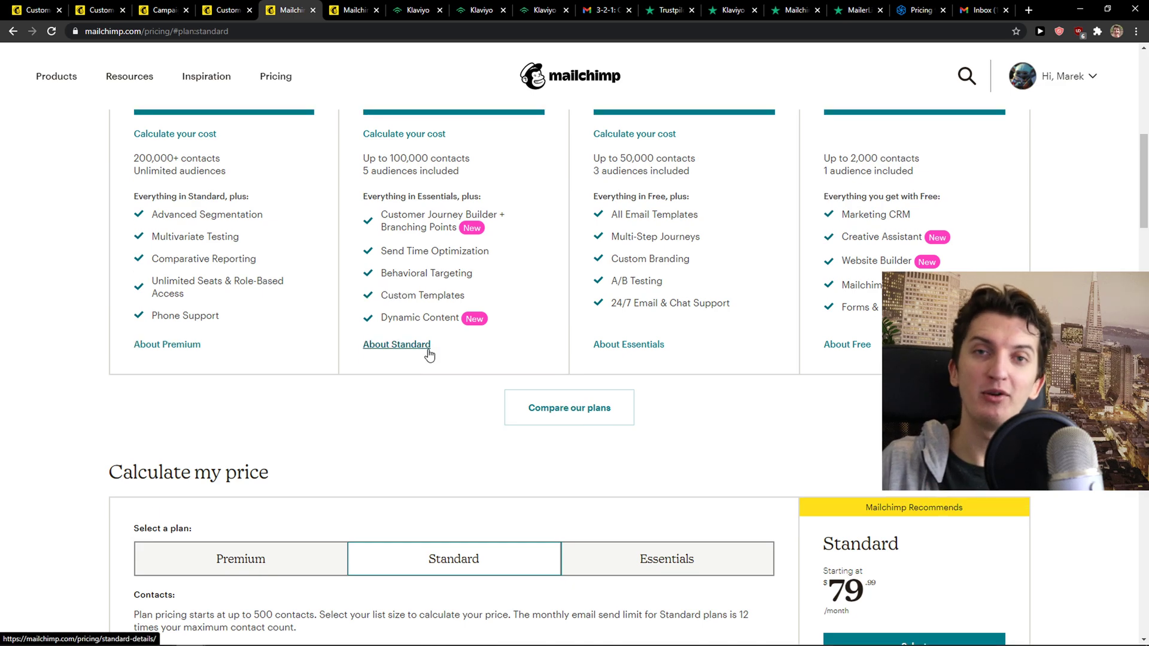
pyautogui.scroll(2, 407, 359)
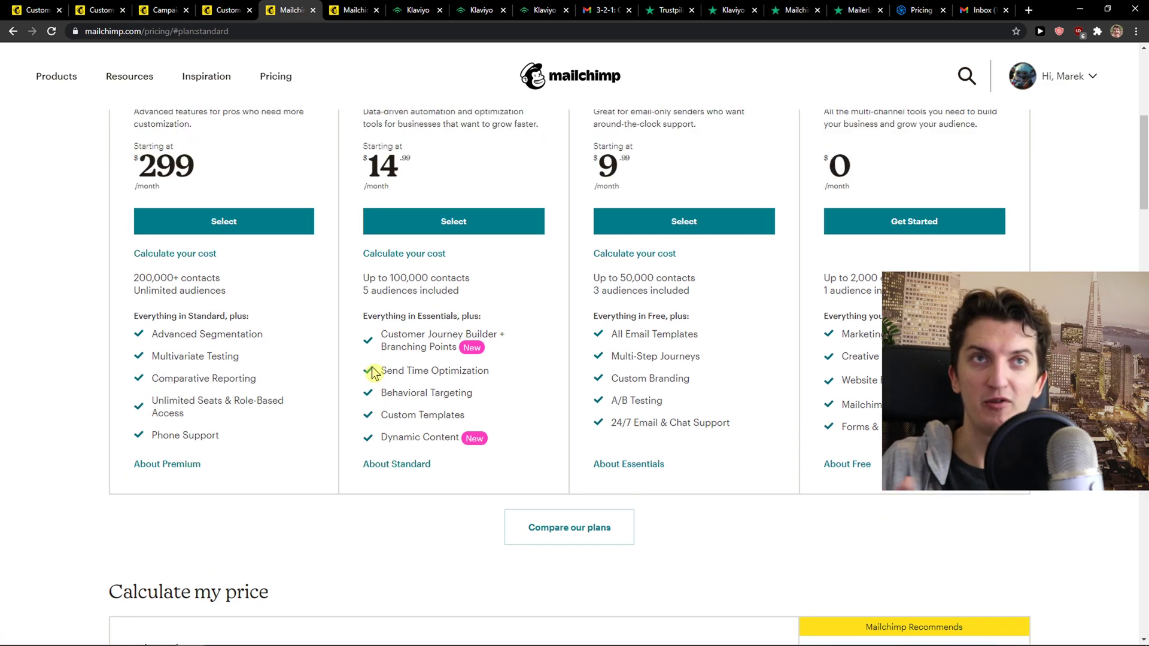
pyautogui.scroll(1, 368, 375)
pyautogui.scroll(1, 367, 375)
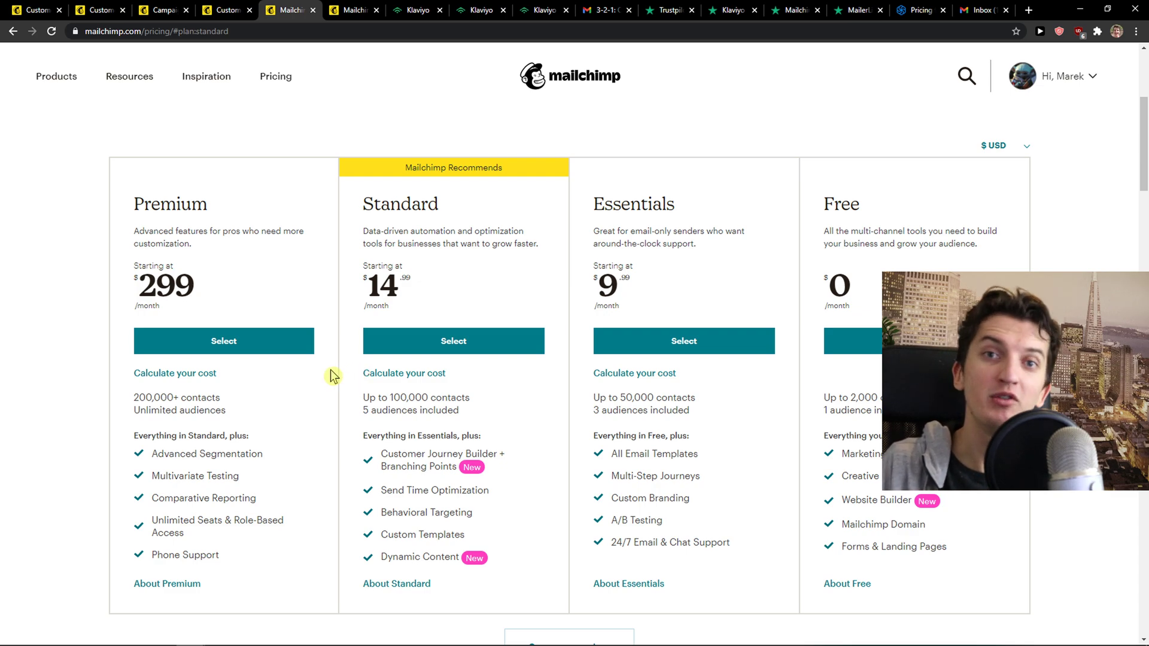
# - On Klaviyo's pricing page, expand the Got questions? answer about a free email tier
pyautogui.click(419, 10)
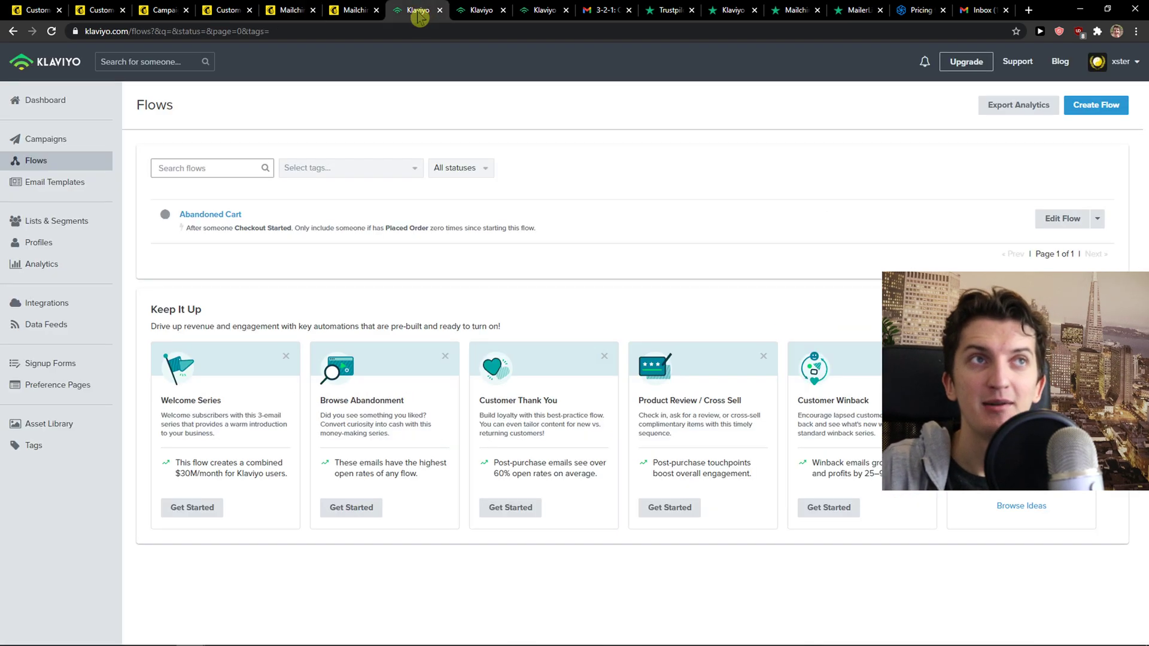
pyautogui.click(474, 11)
pyautogui.click(527, 10)
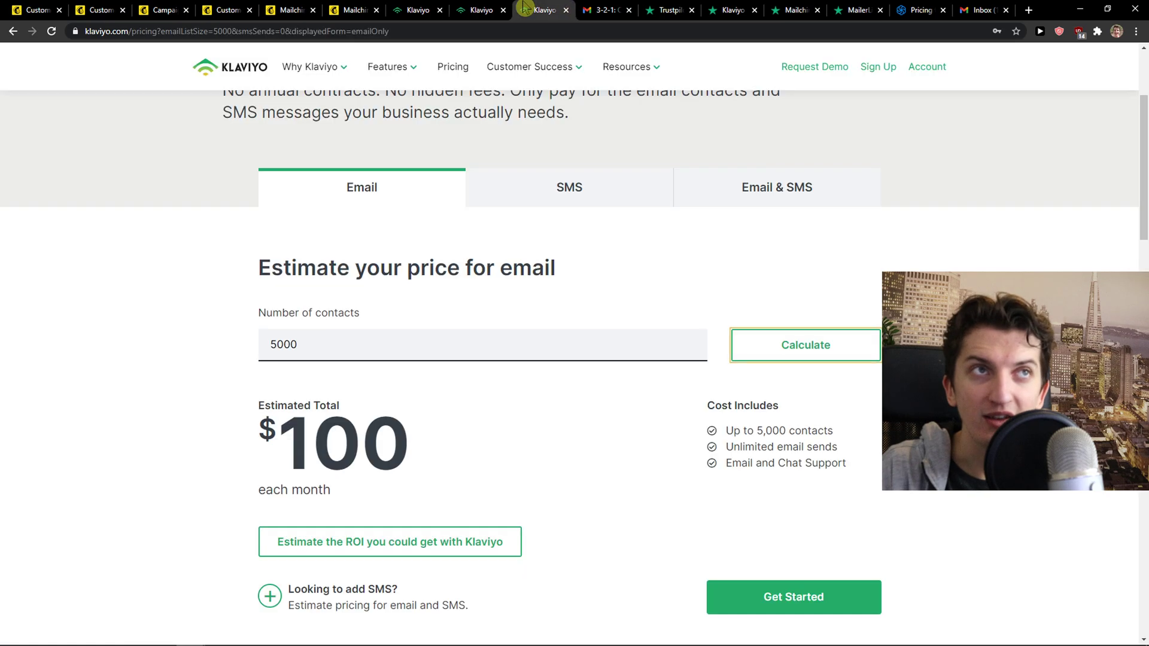
pyautogui.scroll(-7, 251, 356)
pyautogui.scroll(-5, 250, 356)
pyautogui.click(259, 311)
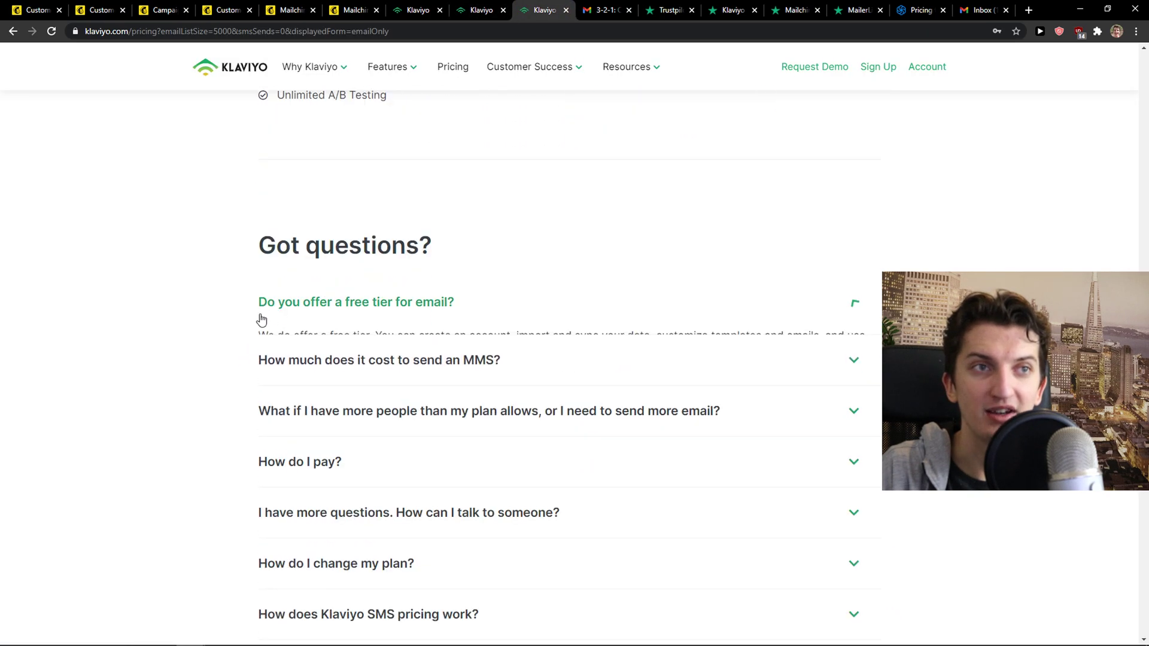
pyautogui.moveTo(478, 353); pyautogui.dragTo(710, 362)
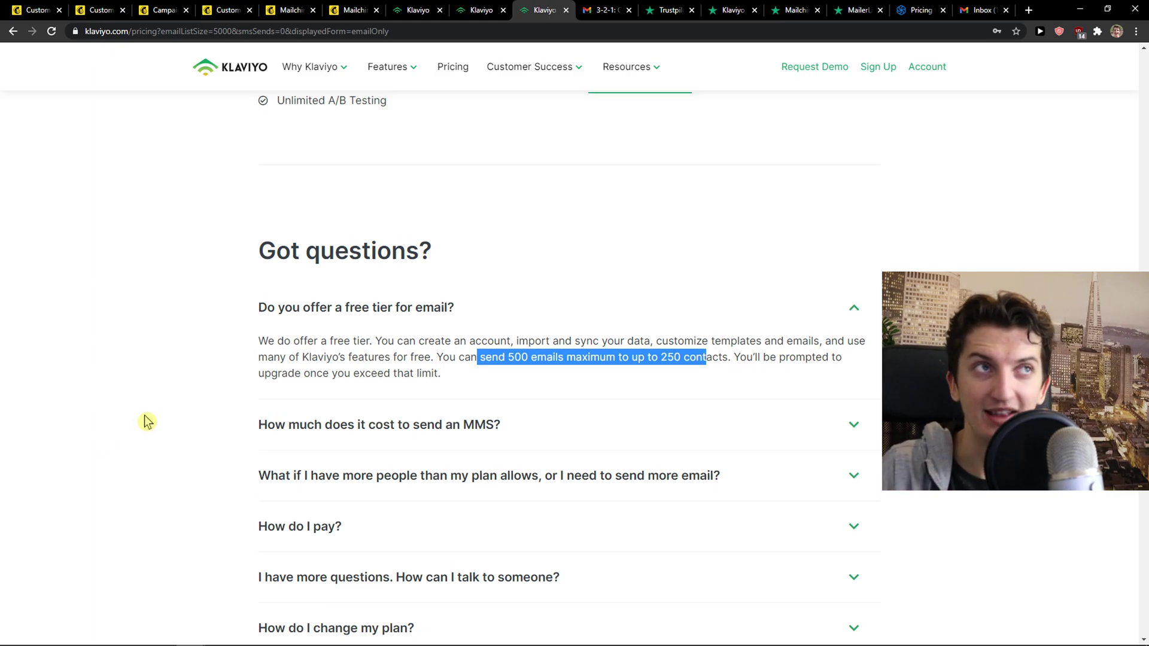
# - Go to the Klaviyo account's Flows page from the sidebar
pyautogui.scroll(10, 144, 422)
pyautogui.scroll(4, 147, 422)
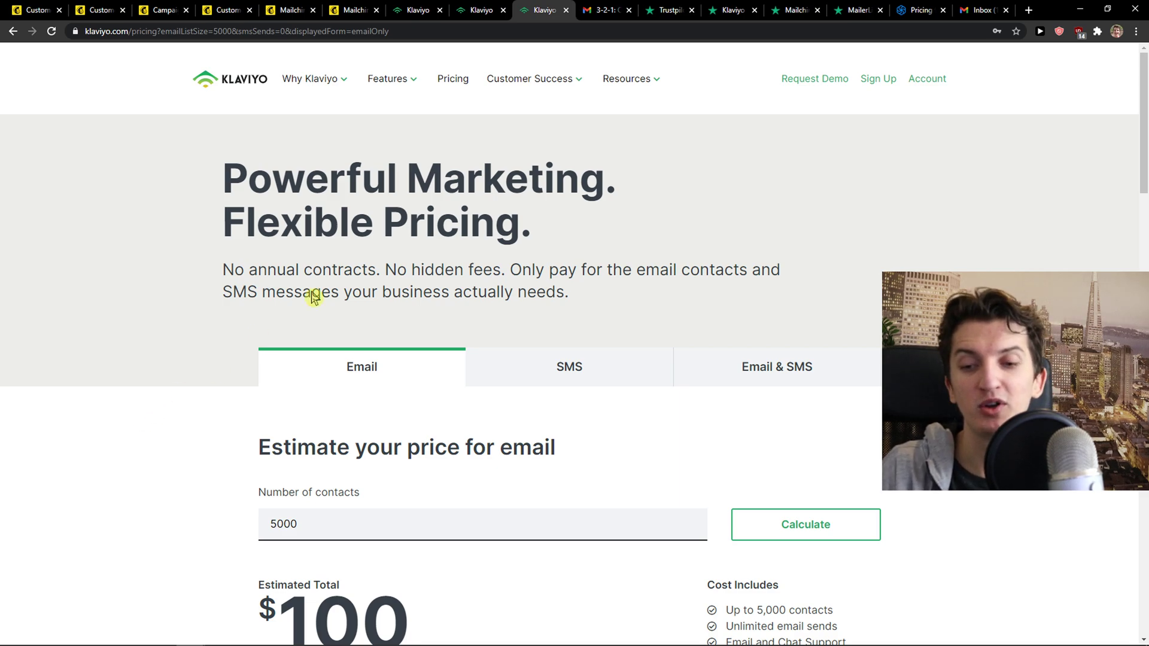
pyautogui.click(482, 12)
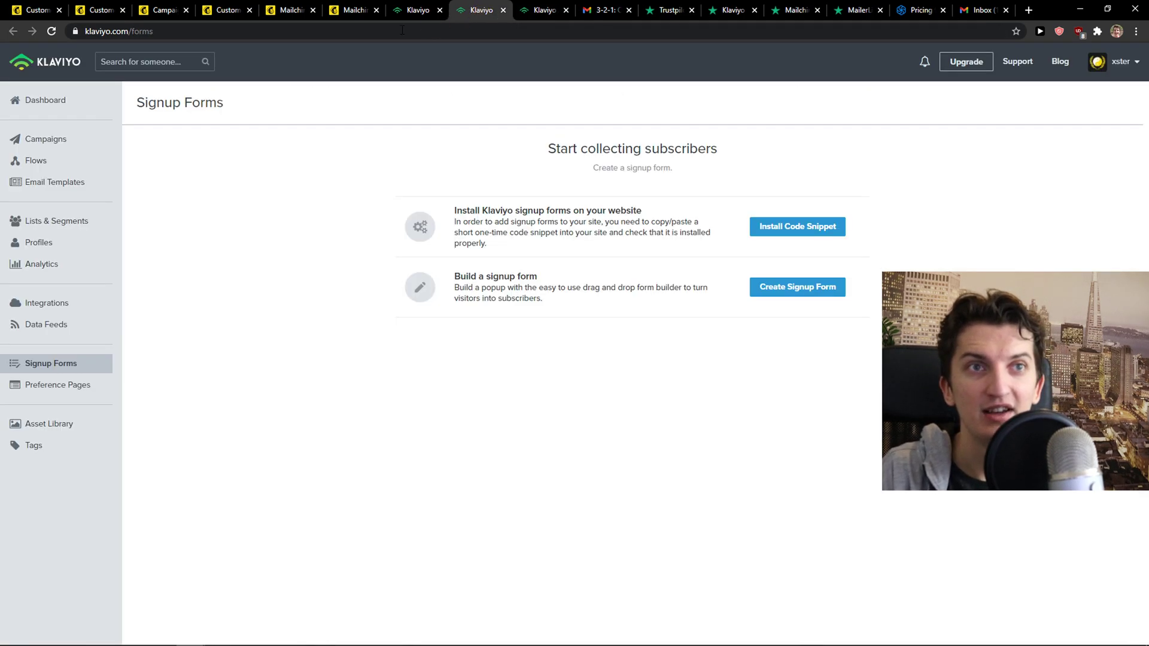
pyautogui.click(66, 161)
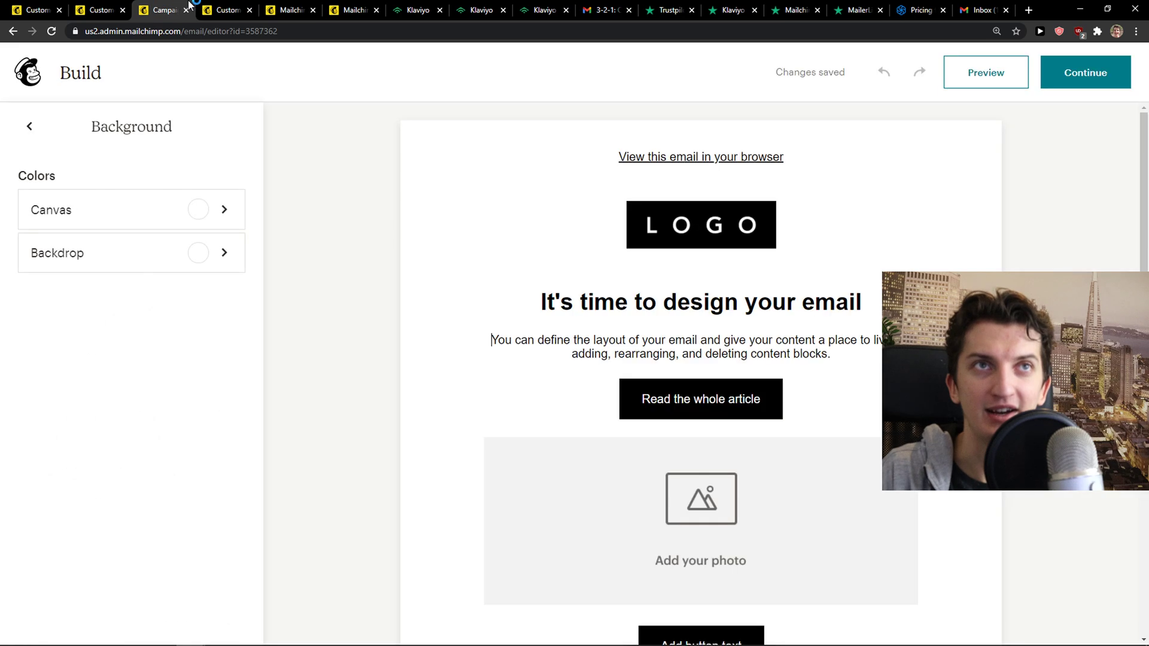
# - Explore Mailchimp's Contact Activity and Shopping Activity journey starting points, including the abandoned-cart store connection
pyautogui.click(96, 9)
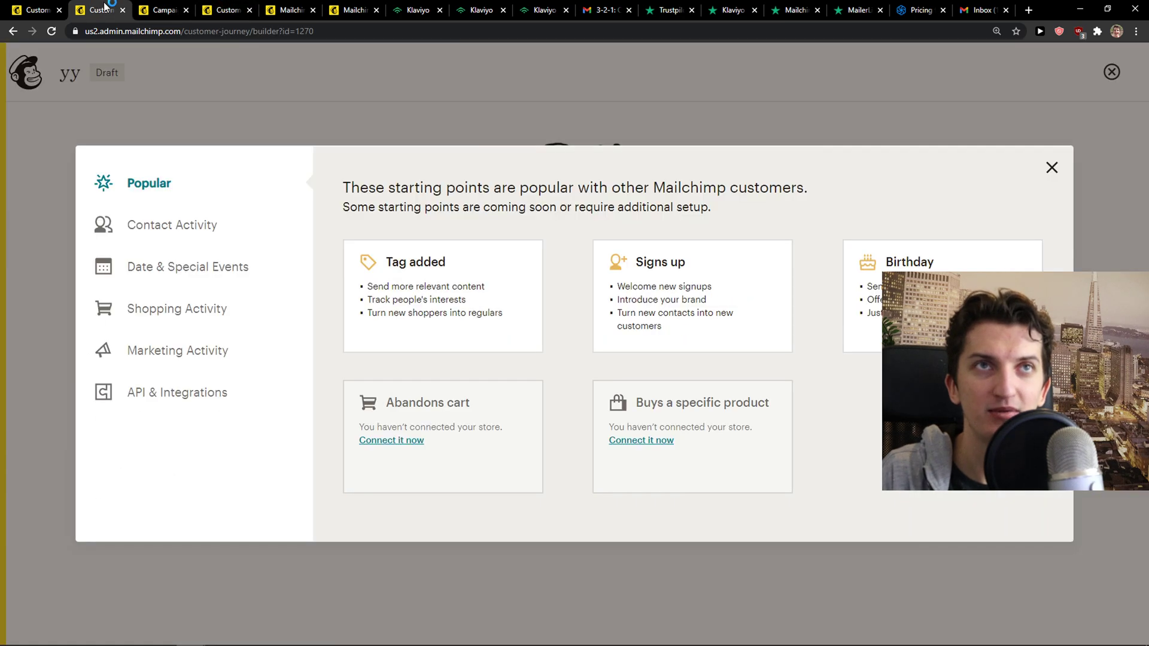
pyautogui.click(183, 226)
pyautogui.click(213, 322)
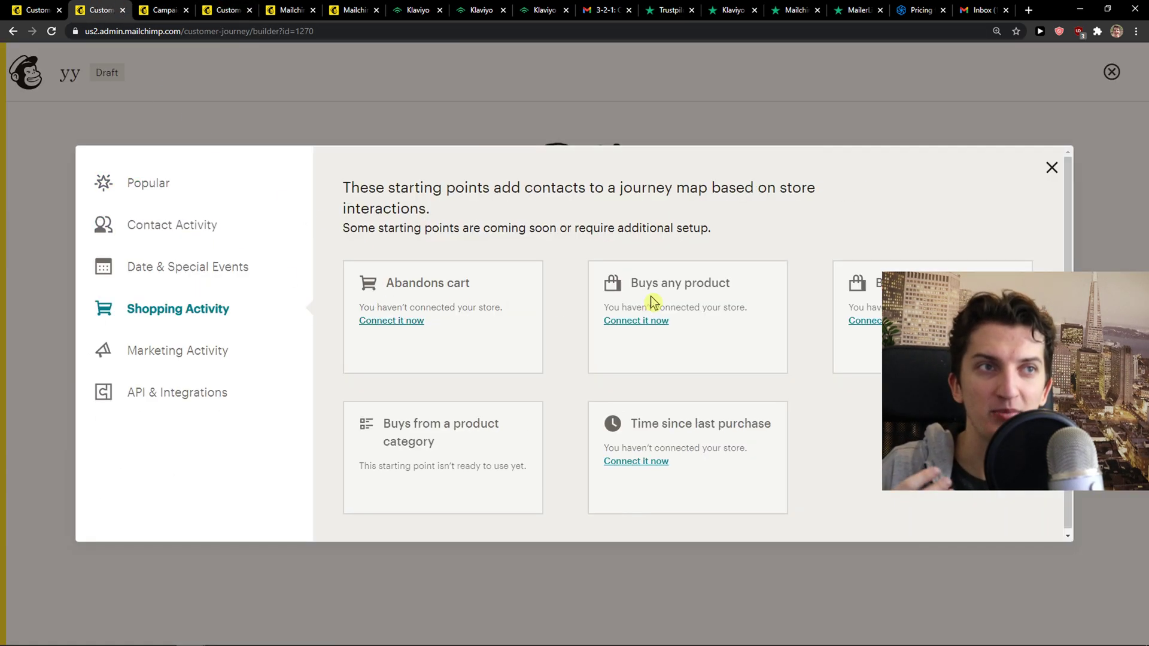
pyautogui.click(416, 324)
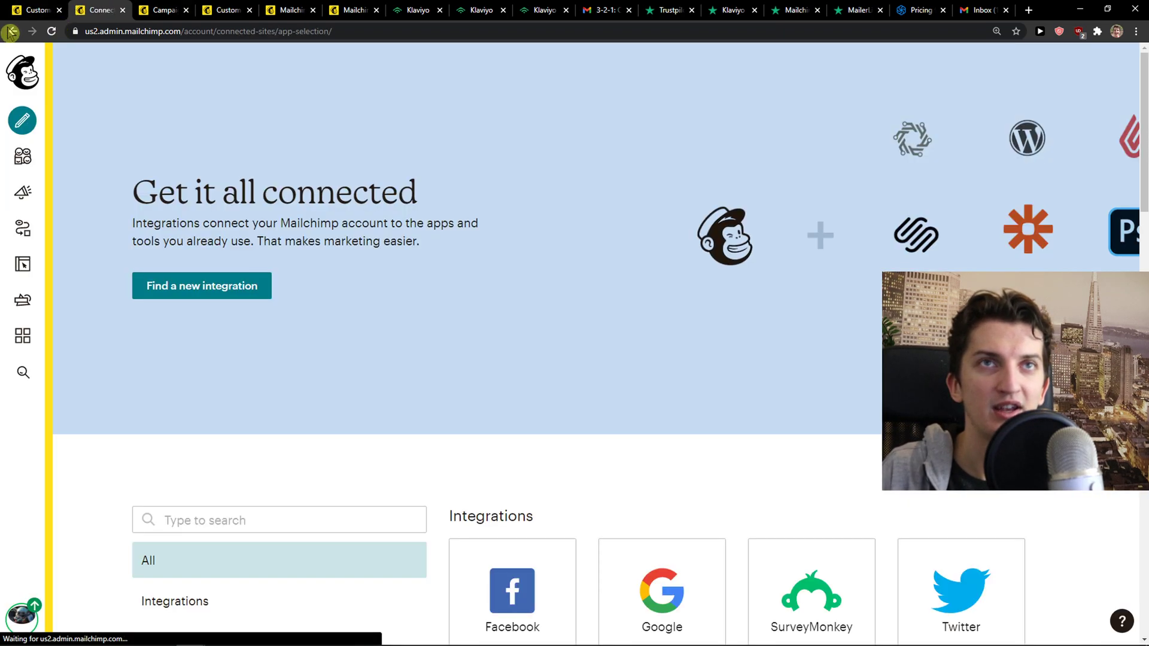
# - Go back to the journey starting-point step, then bring up Klaviyo's Flows list
pyautogui.click(12, 31)
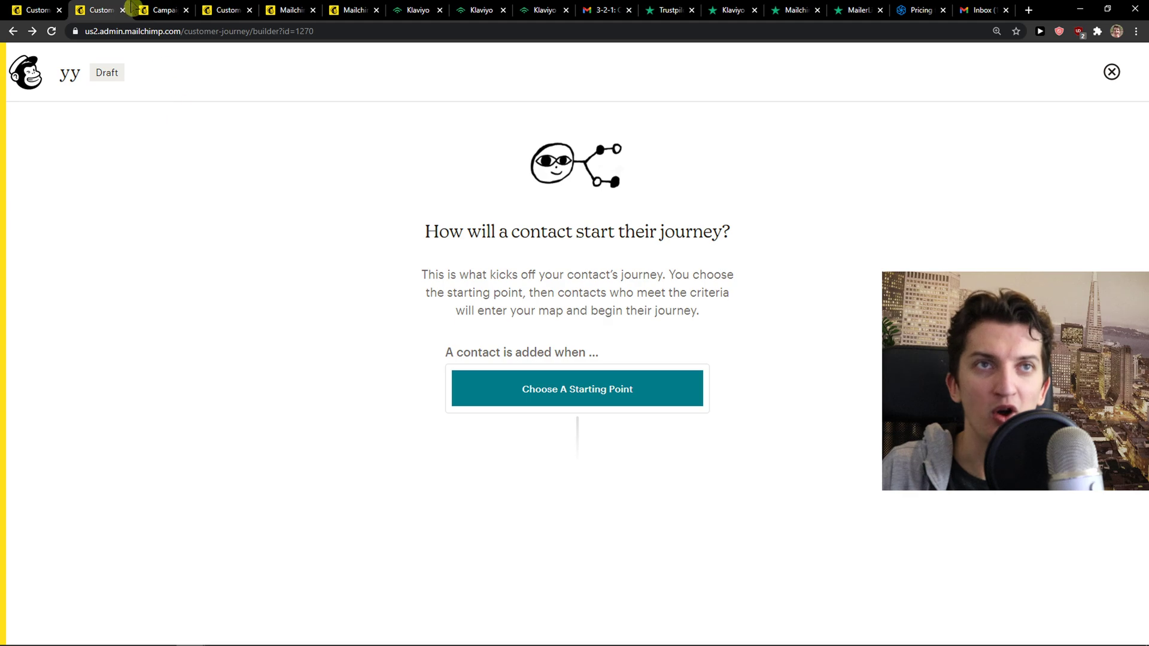
pyautogui.click(157, 9)
pyautogui.click(427, 8)
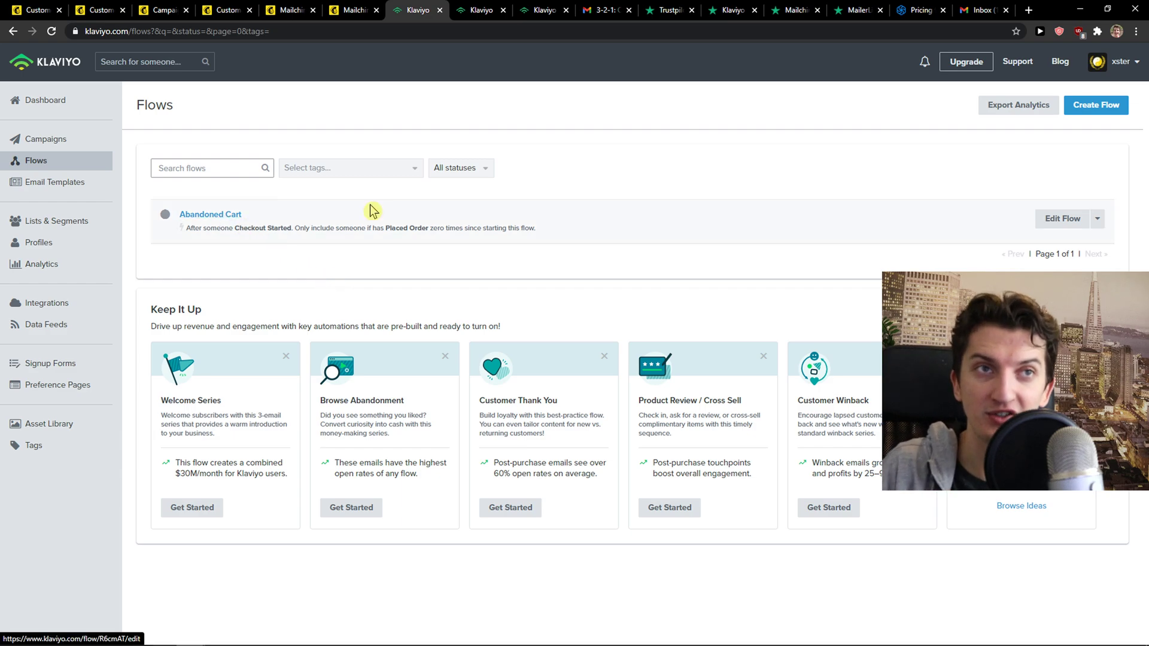
pyautogui.click(1052, 219)
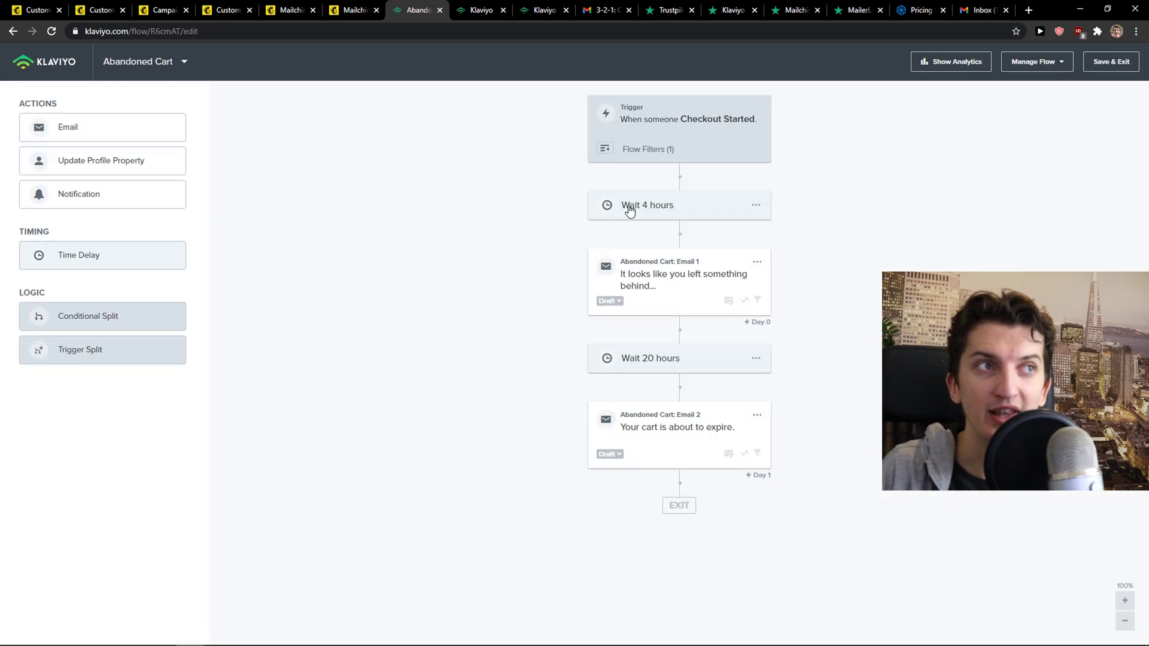
pyautogui.click(706, 135)
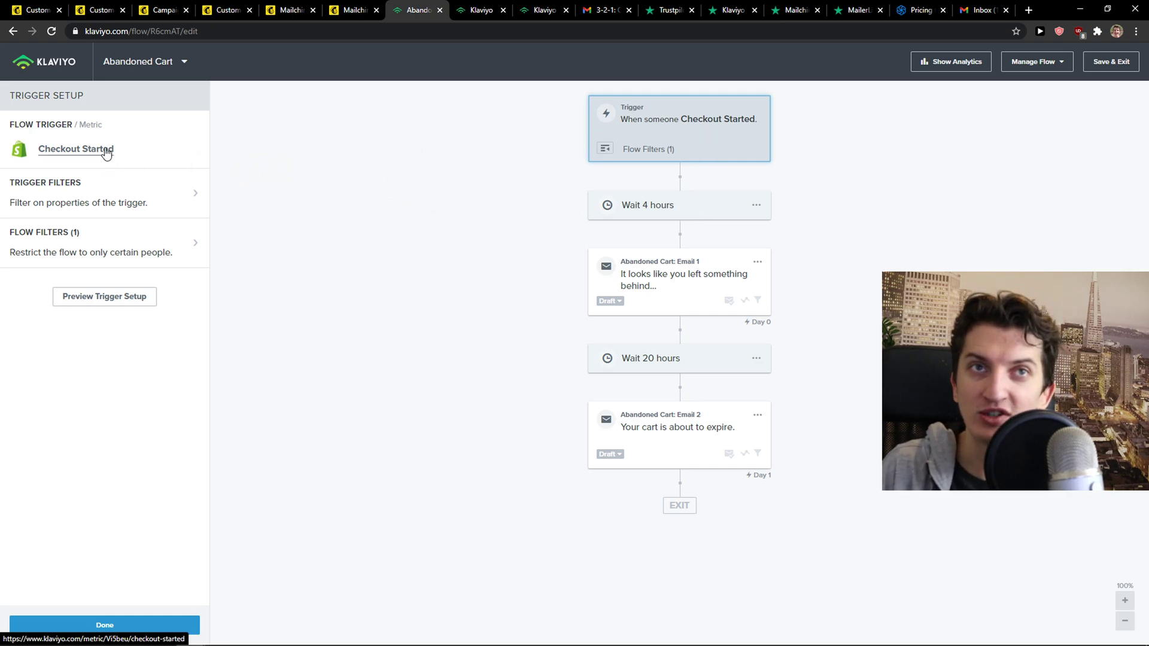
pyautogui.click(655, 207)
pyautogui.click(657, 288)
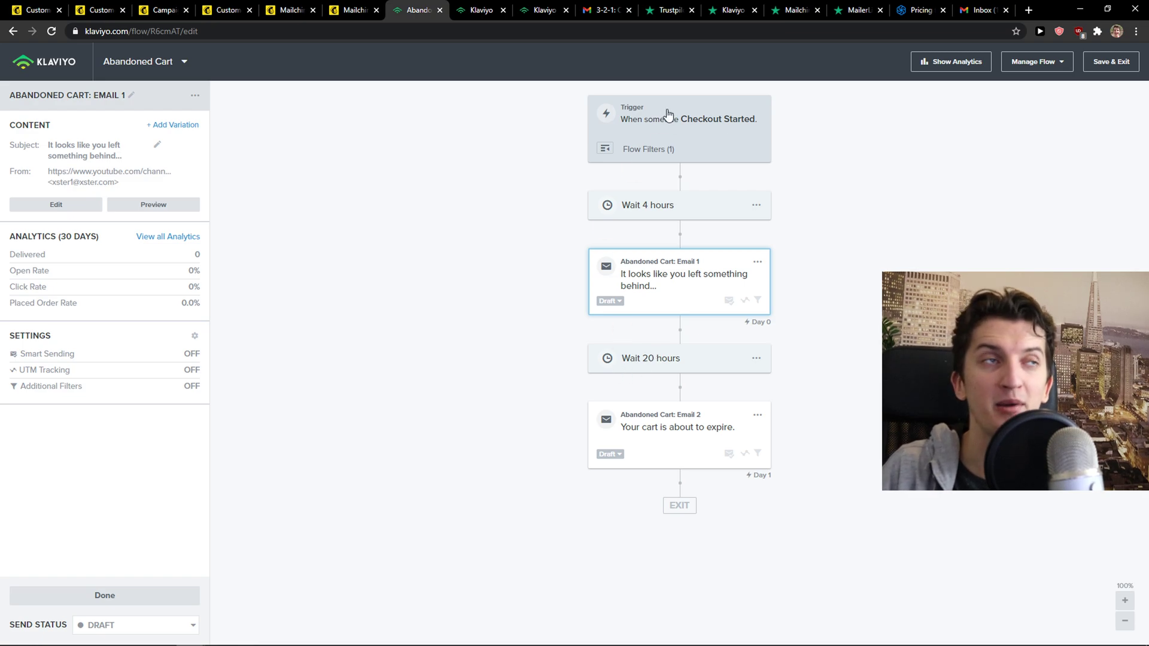
pyautogui.click(13, 31)
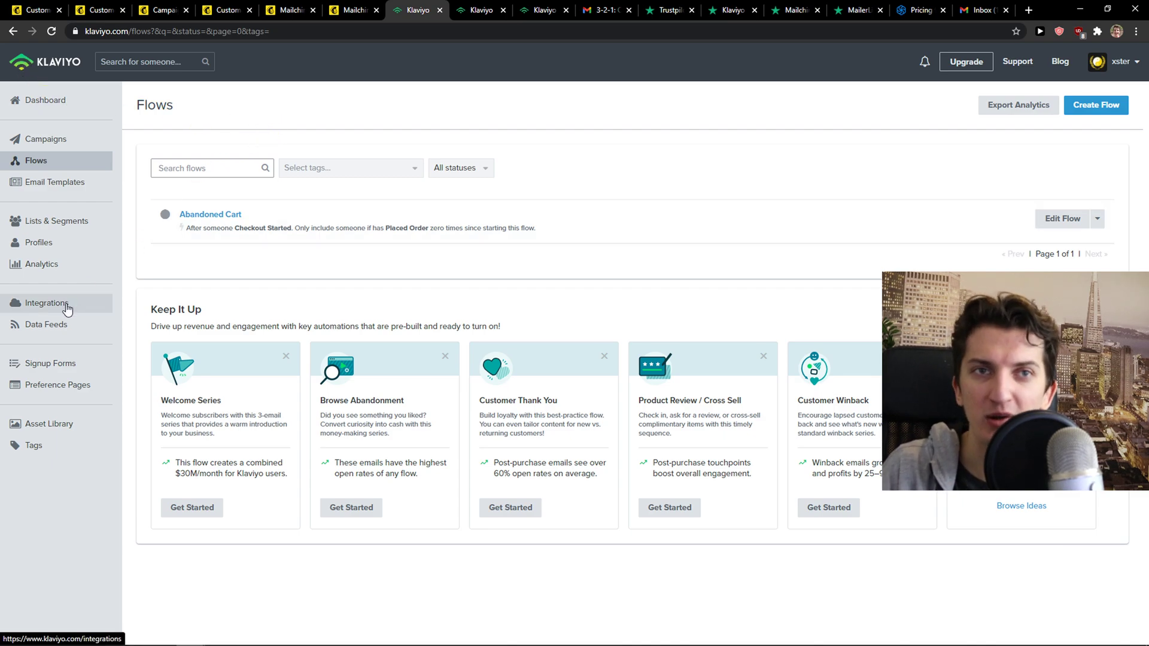
# - From Email Templates, open Newsletter #3 (Image Gallery with Captions) and scroll its image grid
pyautogui.click(45, 193)
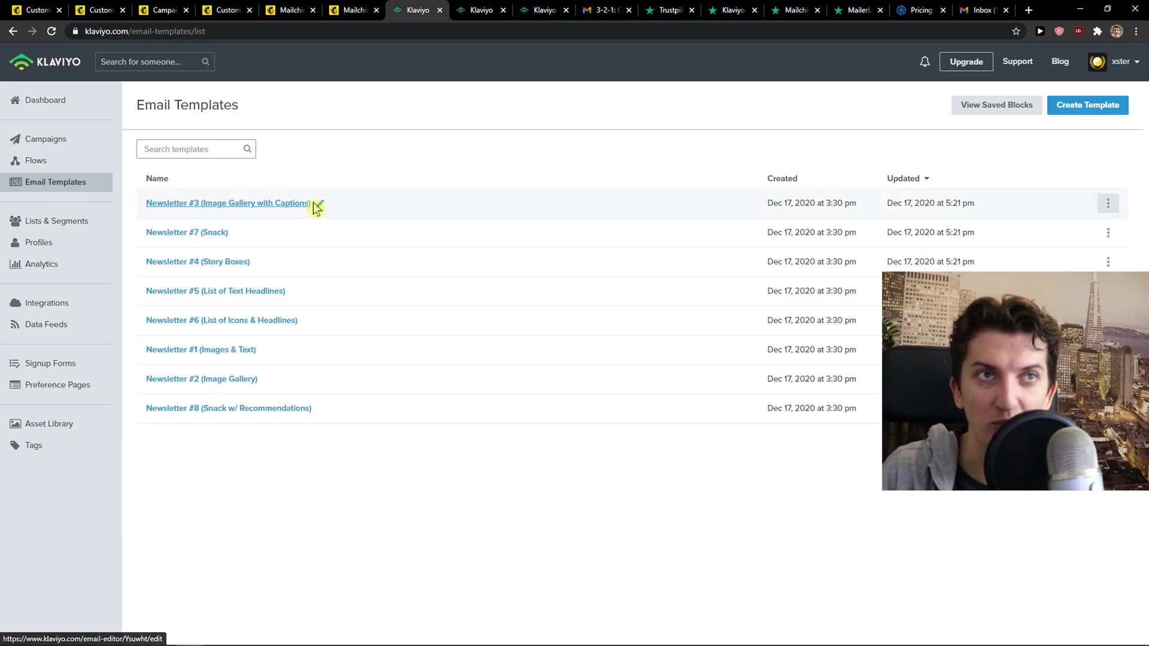
pyautogui.click(220, 207)
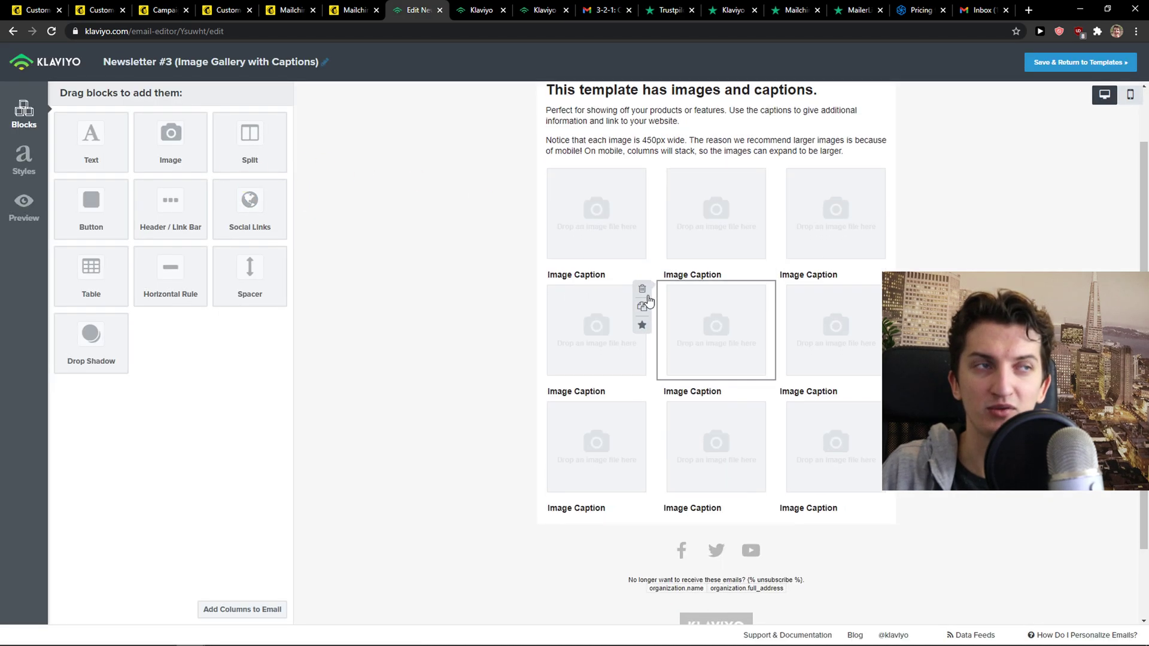
pyautogui.scroll(-2, 650, 301)
pyautogui.scroll(3, 675, 282)
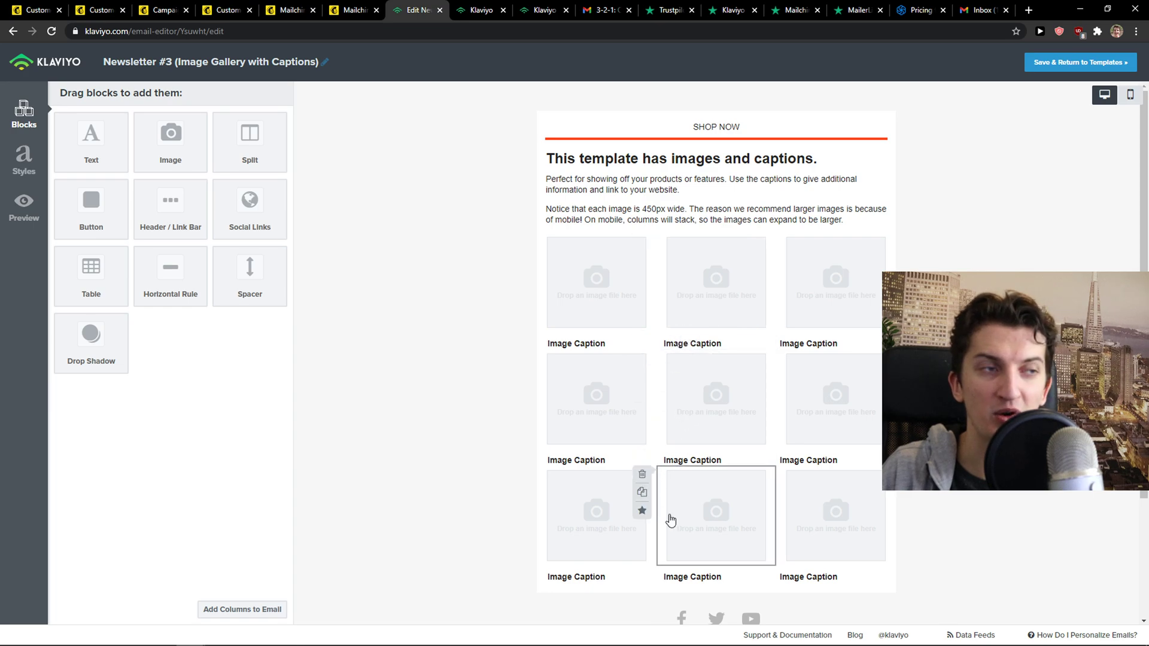
pyautogui.scroll(-2, 670, 520)
# - Look over Mailchimp's sample email design, then bring up its Trustpilot reviews page (1.7 rating)
pyautogui.click(200, 9)
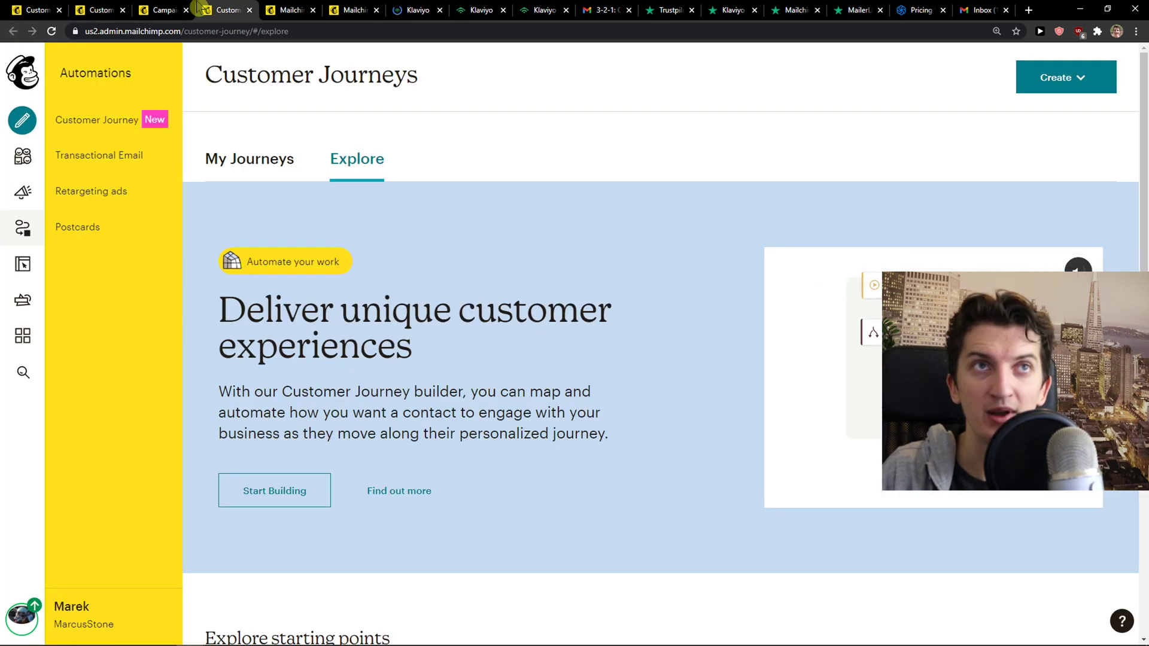
pyautogui.click(165, 10)
pyautogui.scroll(-1, 700, 395)
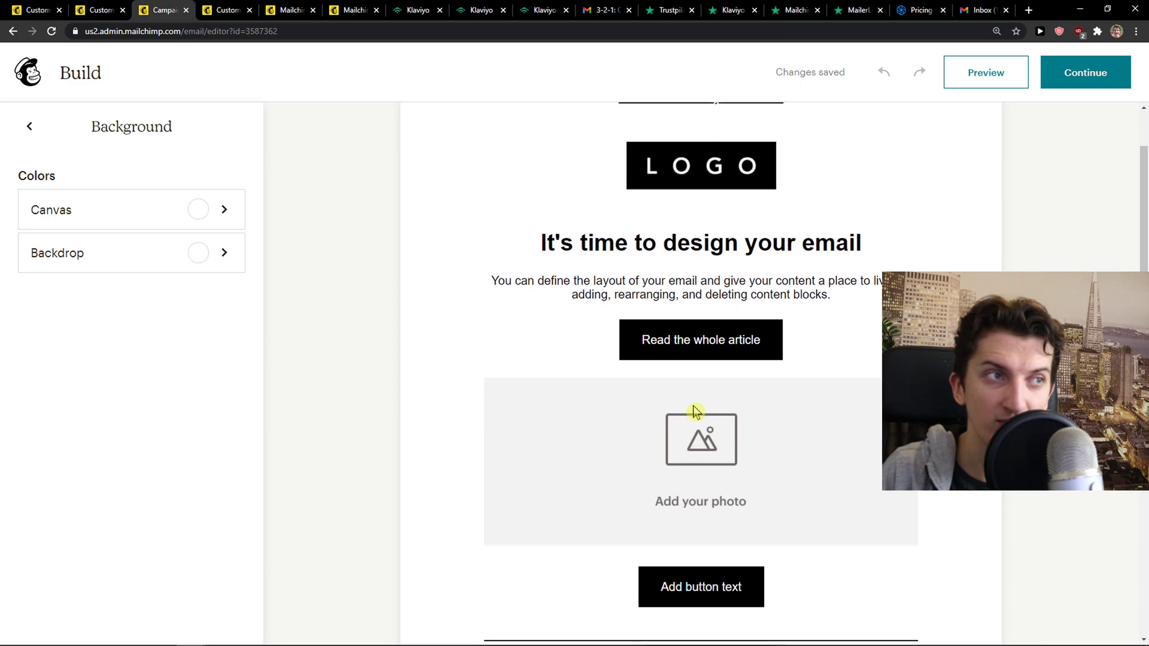
pyautogui.scroll(1, 694, 412)
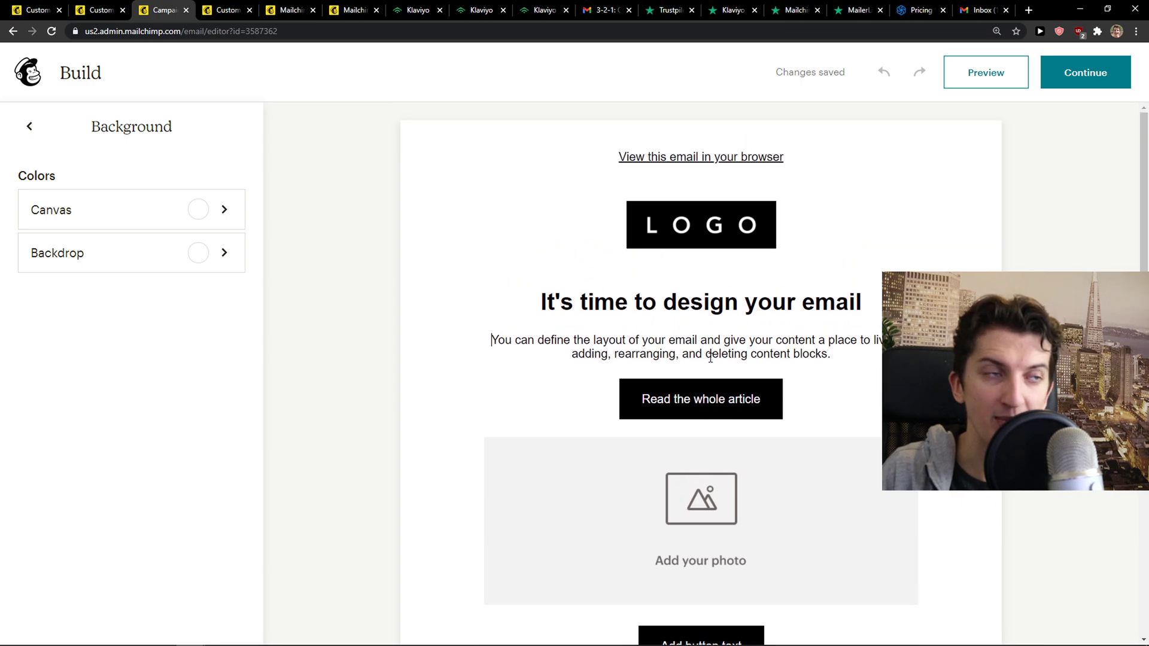
pyautogui.click(697, 7)
pyautogui.moveTo(793, 9); pyautogui.dragTo(719, 8)
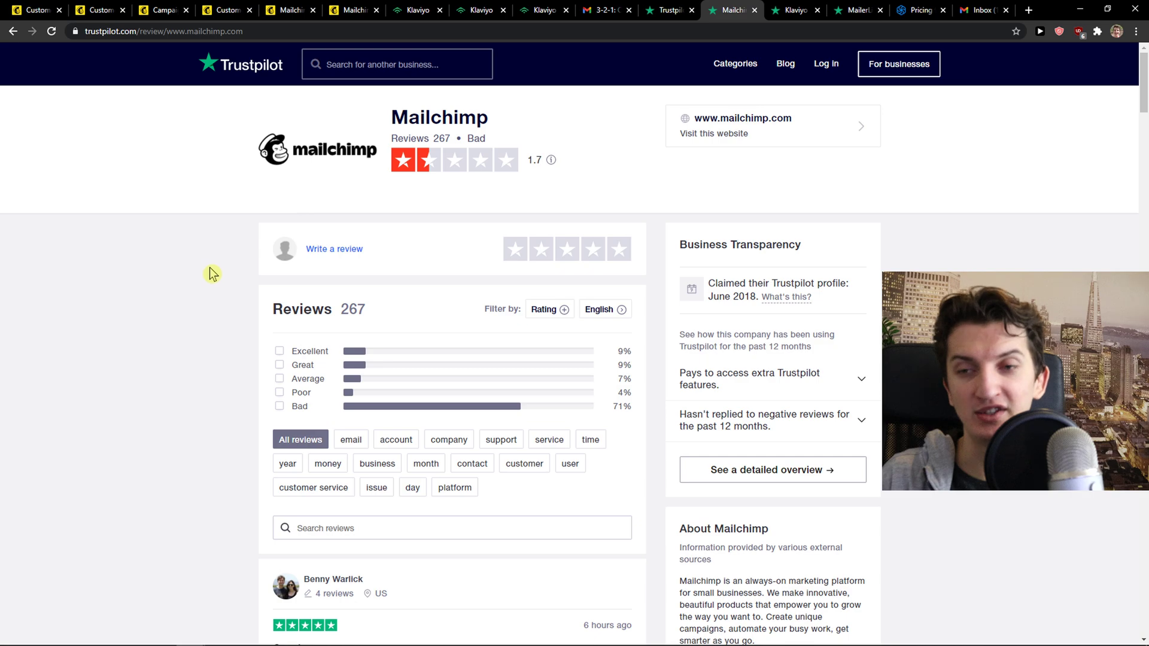
# - Highlight Mailchimp's 267-review total on Trustpilot, 71% of them rated Bad
pyautogui.scroll(-2, 196, 292)
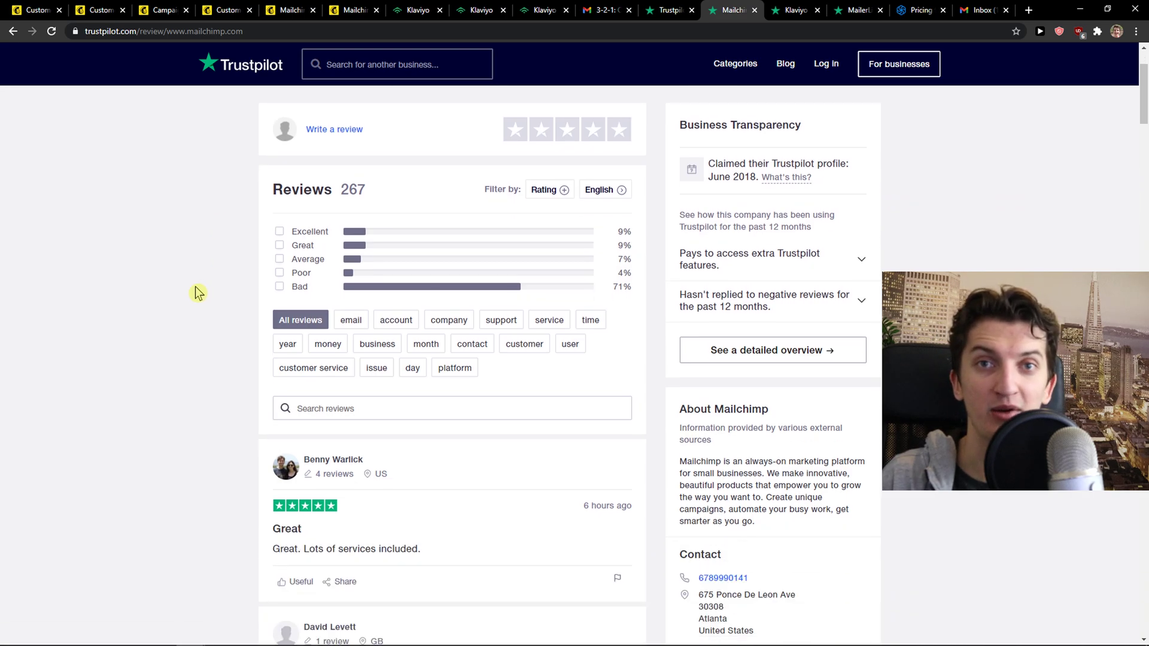
pyautogui.scroll(2, 198, 293)
pyautogui.scroll(-1, 196, 292)
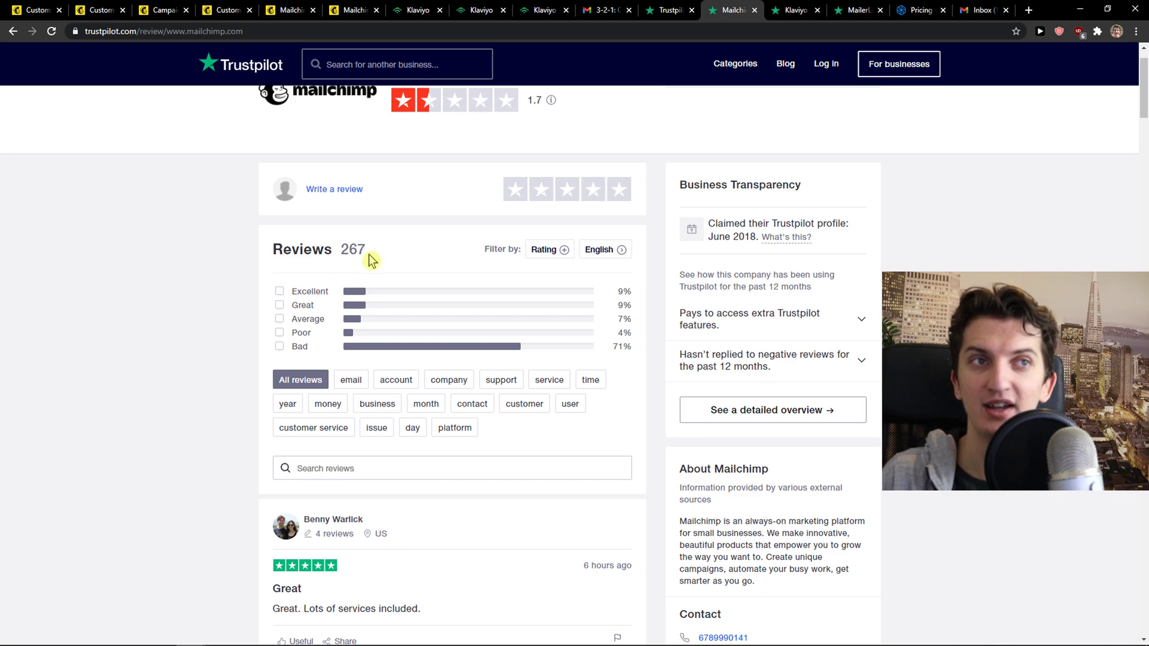
pyautogui.doubleClick(367, 253)
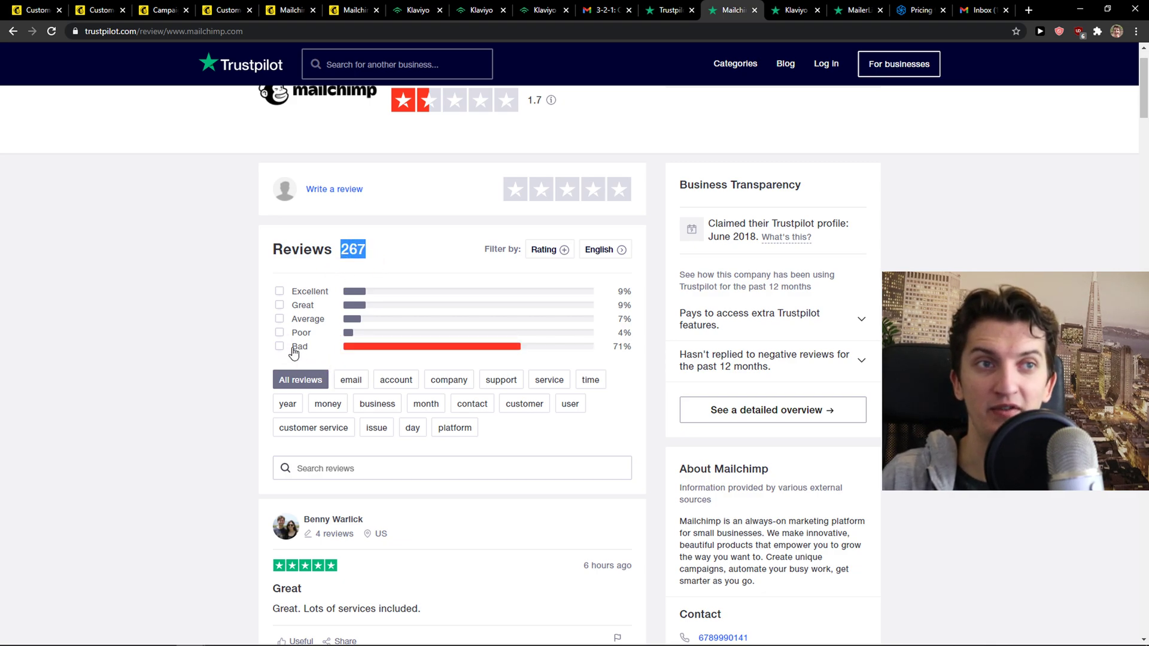
# - Read through recent one-star reviews about expiring credits, inactive-account closures and blocked campaigns
pyautogui.scroll(-15, 154, 415)
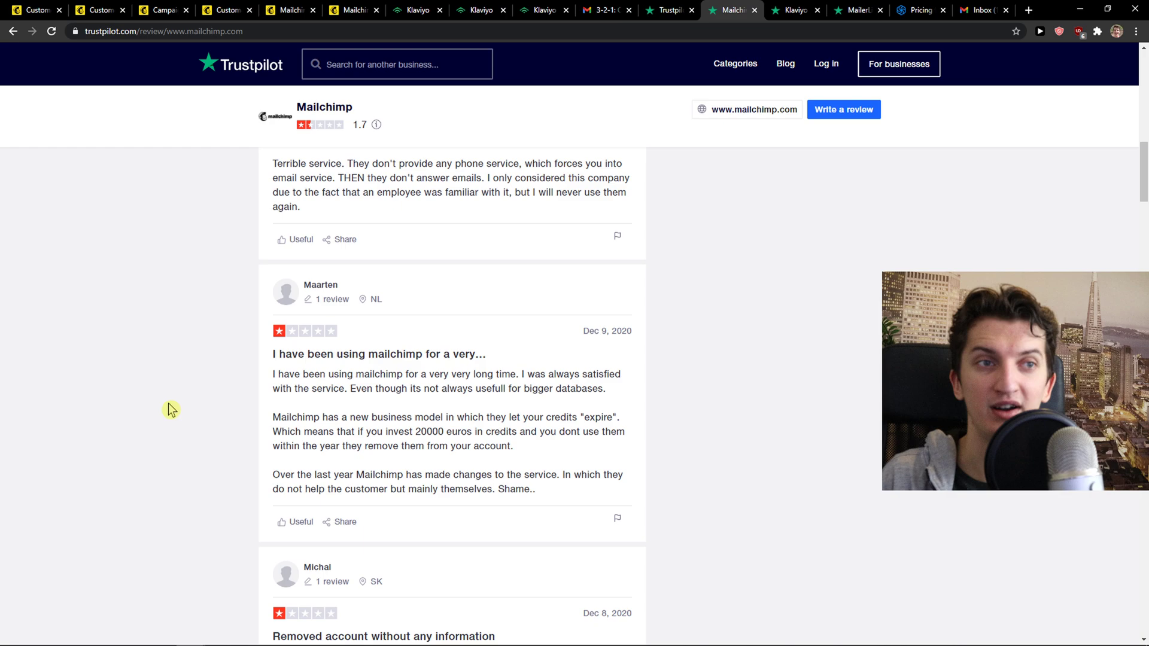
pyautogui.scroll(-2, 172, 409)
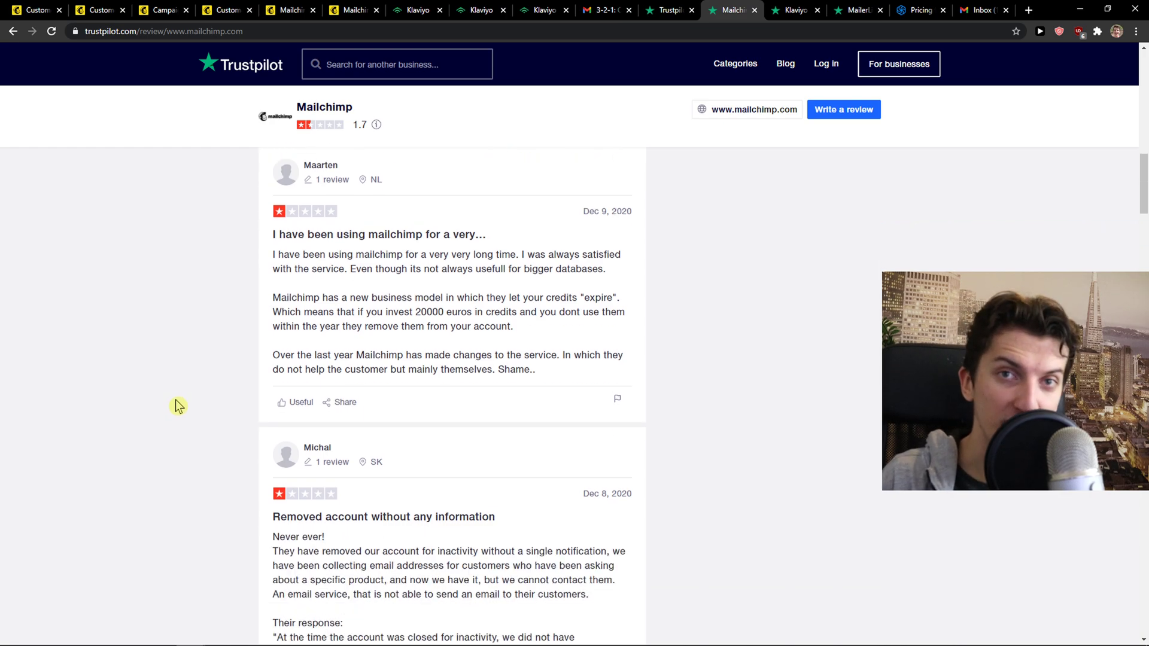
pyautogui.scroll(-5, 176, 406)
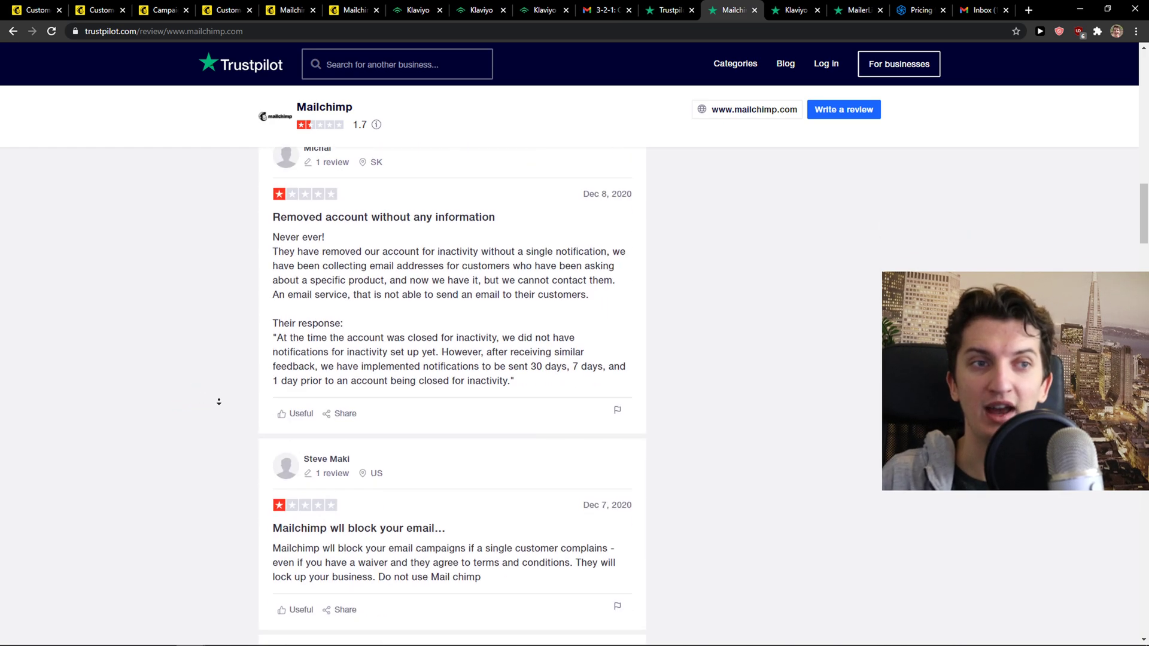
pyautogui.scroll(-2, 219, 402)
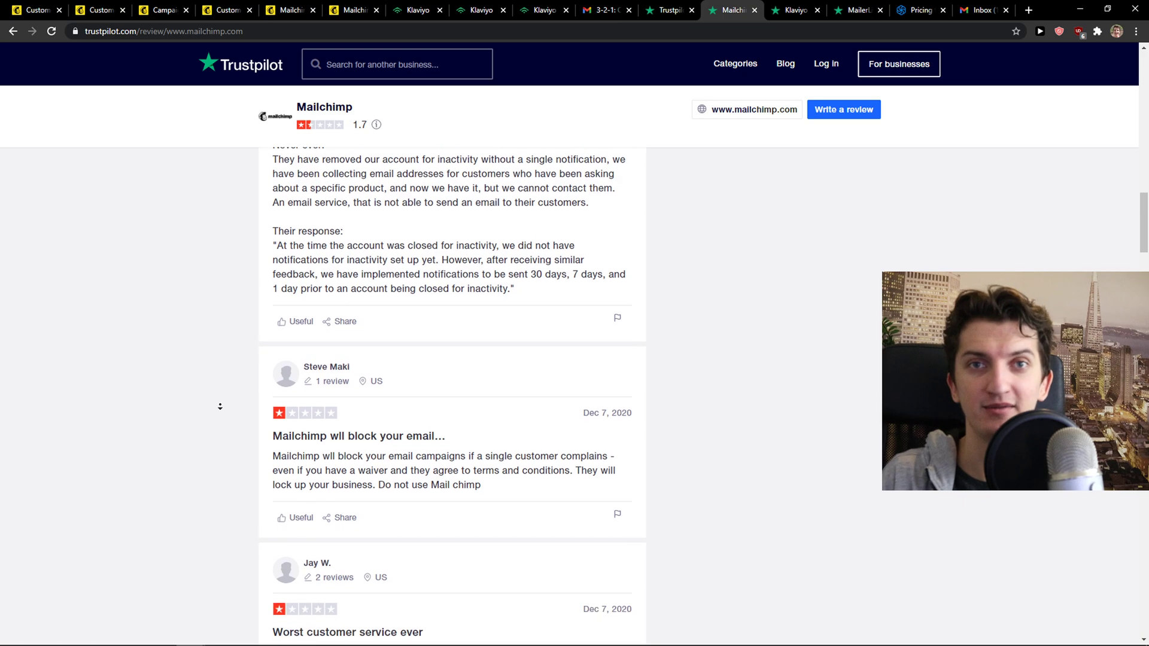
pyautogui.scroll(9, 228, 384)
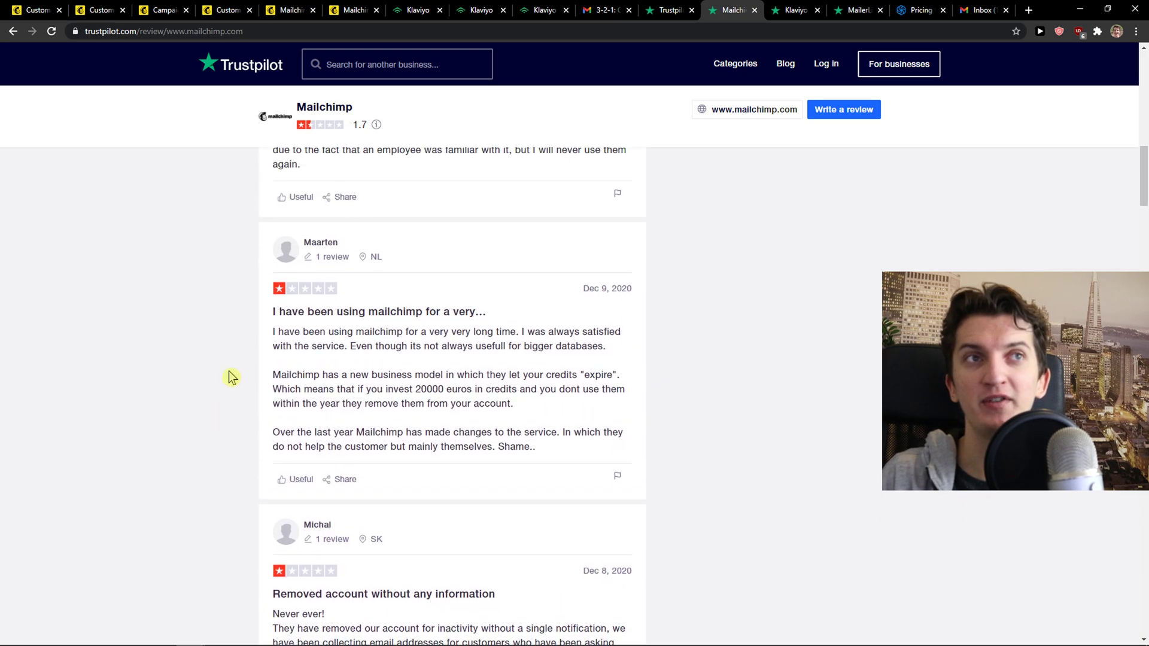
pyautogui.scroll(-20, 233, 377)
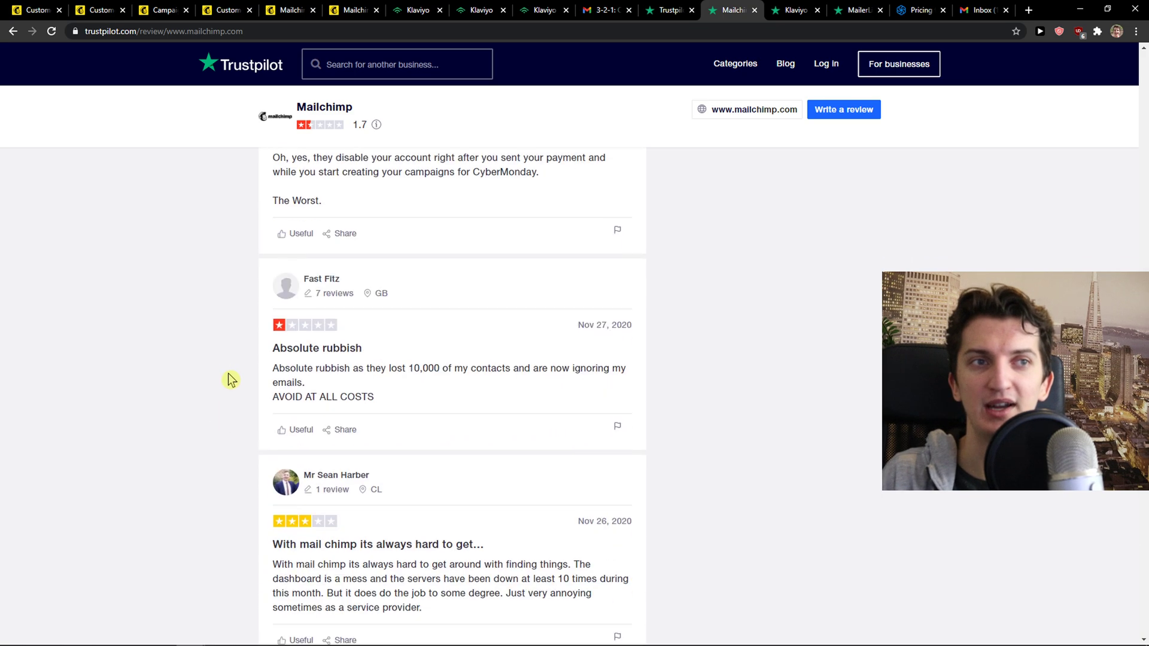
pyautogui.scroll(-20, 232, 380)
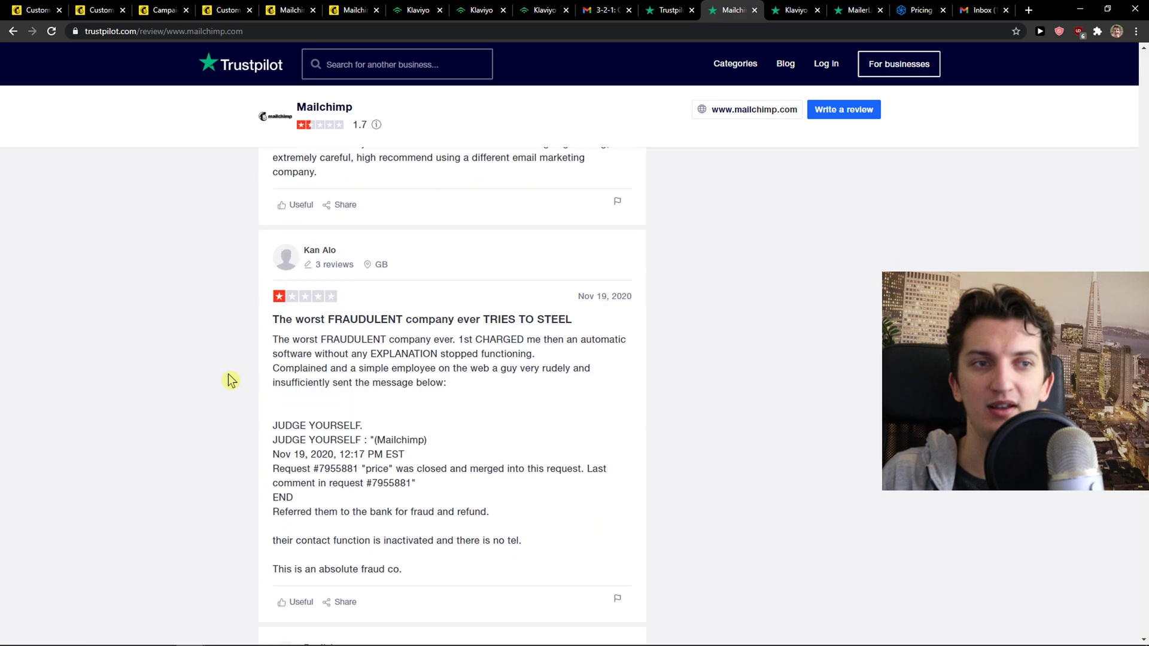
pyautogui.scroll(-1, 230, 381)
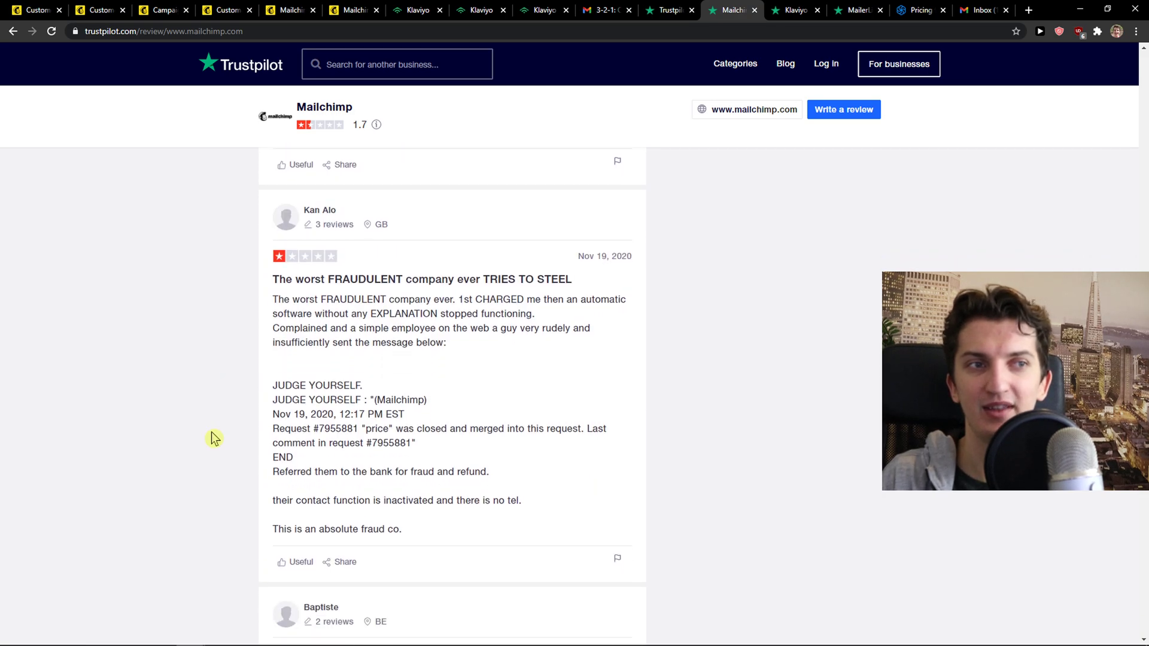